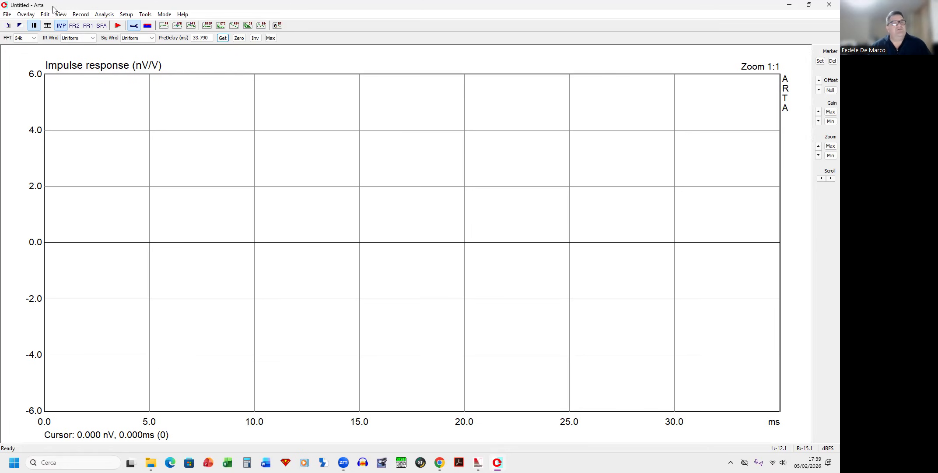
Step: Open the audio devices setup and select UMC ASIO Driver as the soundcard driver
left_click(131, 15)
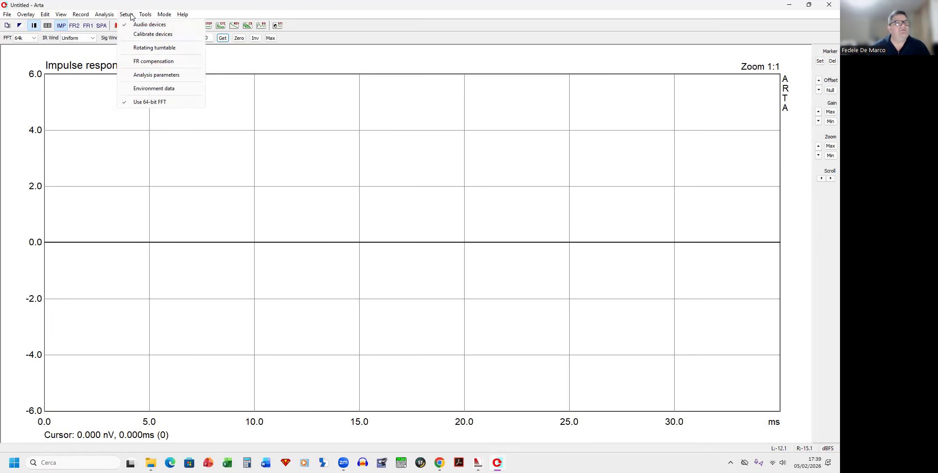
left_click(144, 24)
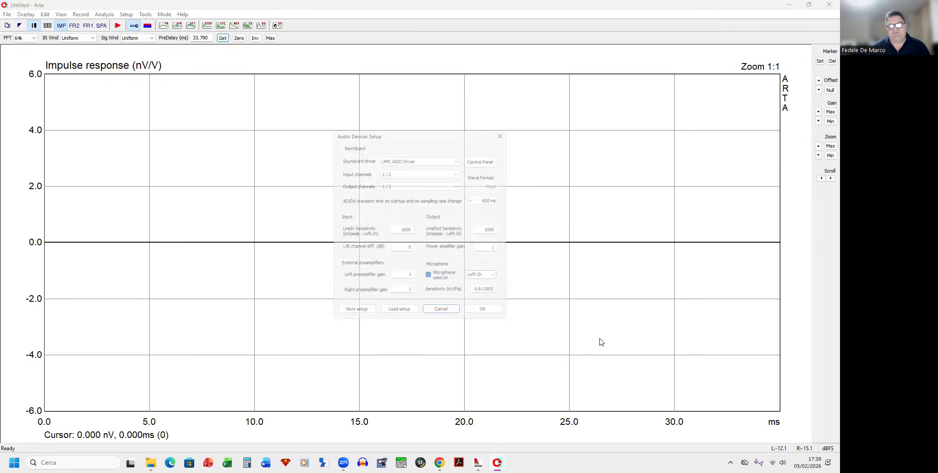
left_click(421, 157)
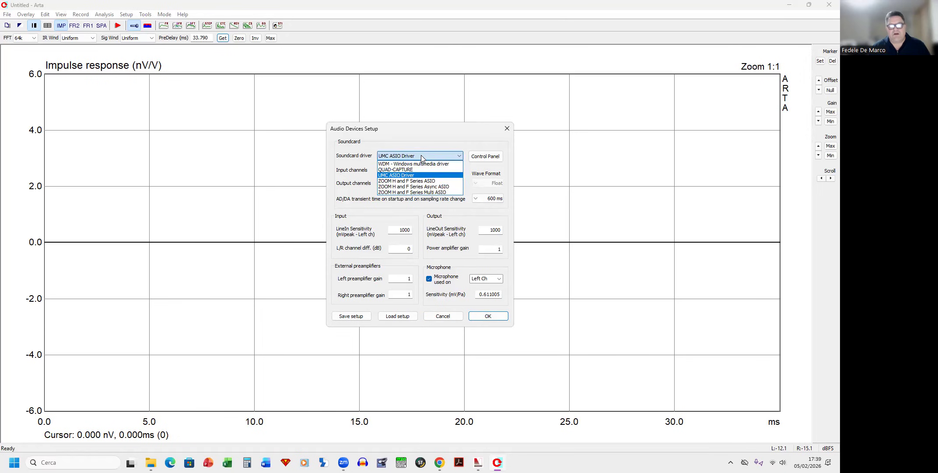
left_click(401, 175)
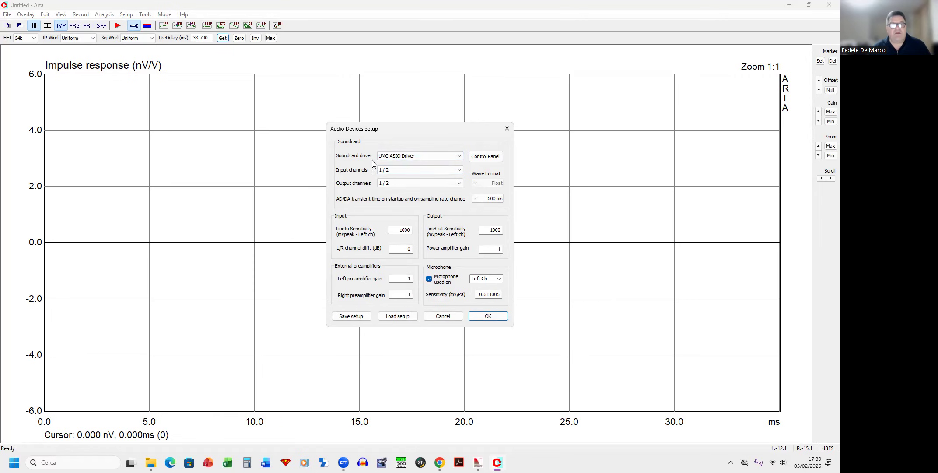
Step: Review the input and output channel settings and set the microphone channel to Left Ch
left_click(403, 172)
left_click(387, 177)
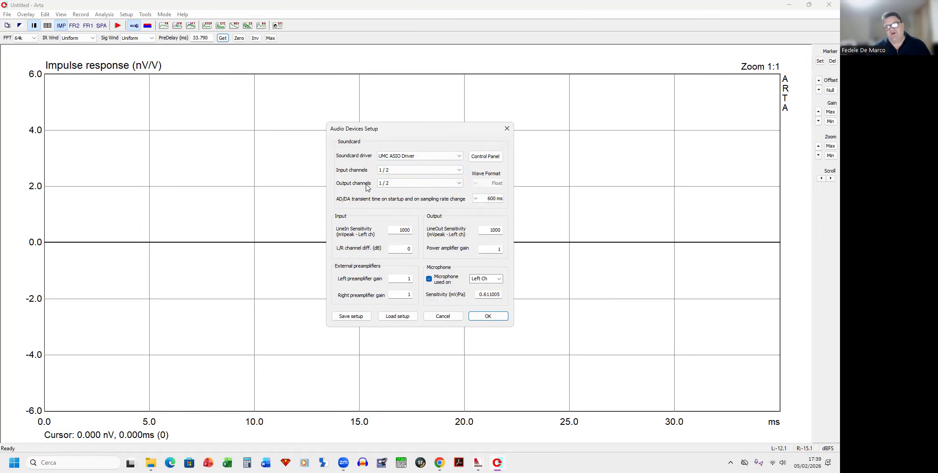
left_click(391, 183)
left_click(387, 192)
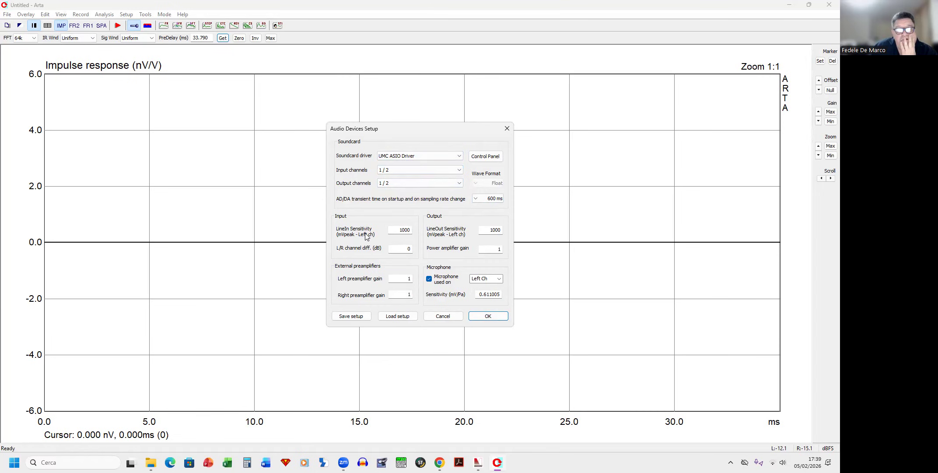
left_click_drag(442, 128, 467, 109)
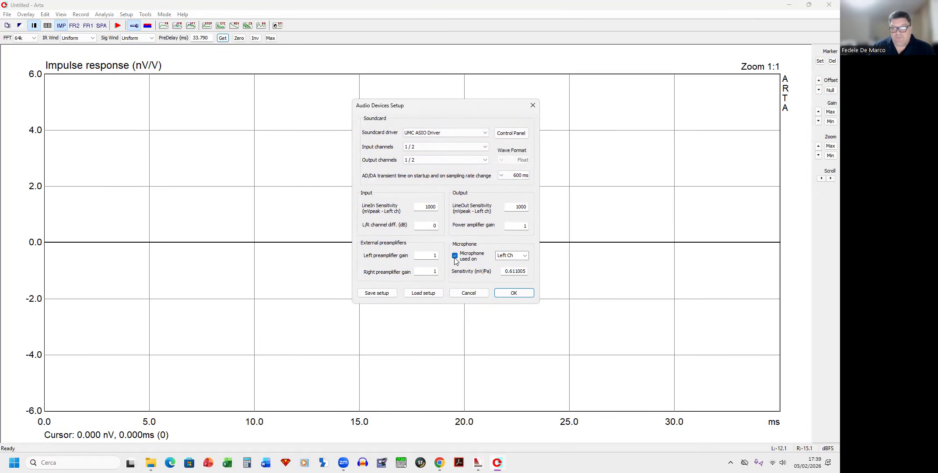
left_click(523, 256)
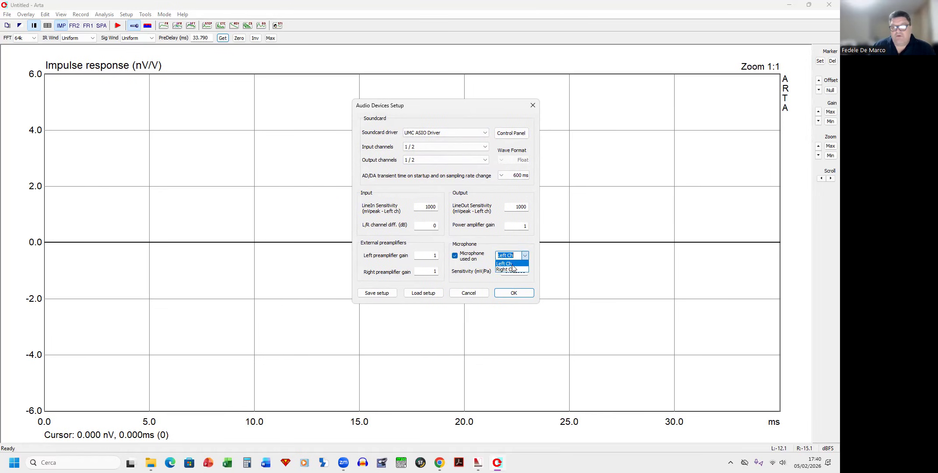
left_click(512, 264)
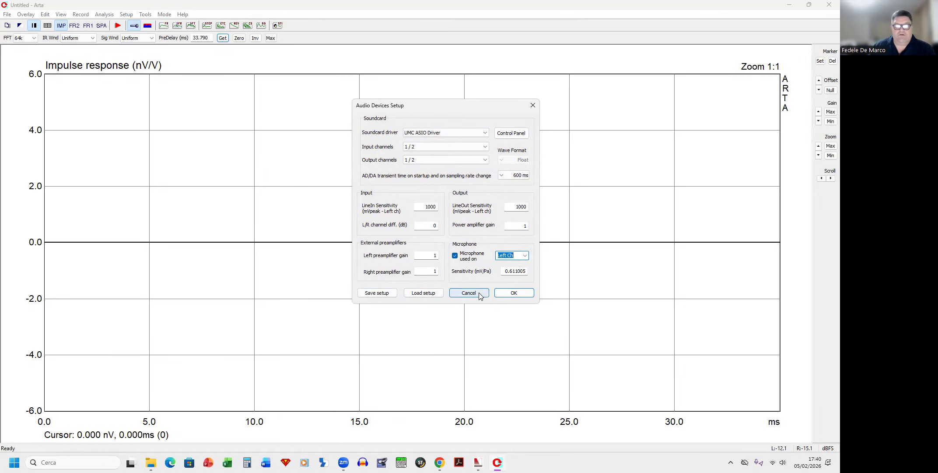
Step: Open the soundcard driver's control panel and set the preferred ASIO buffer size to 2048 samples
left_click(520, 134)
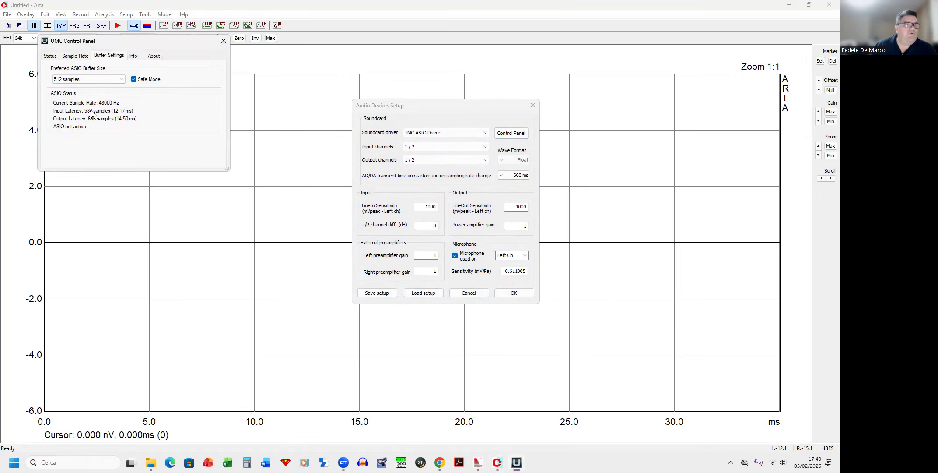
left_click(69, 56)
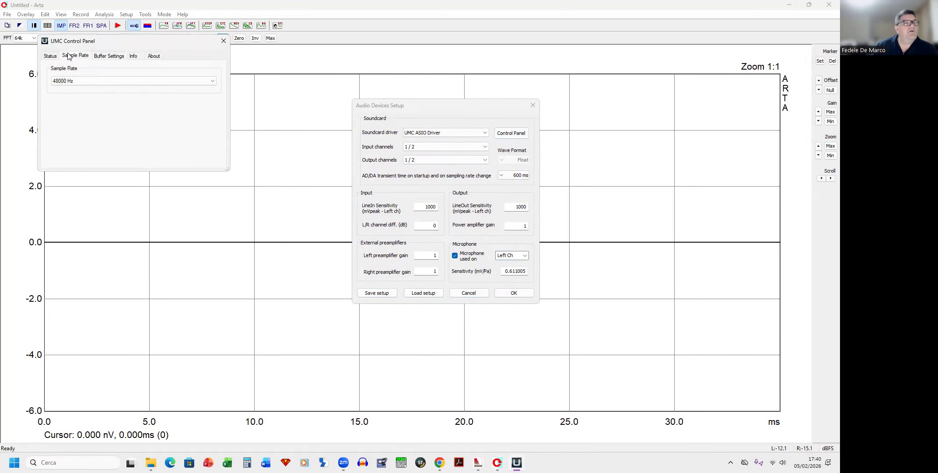
left_click(122, 56)
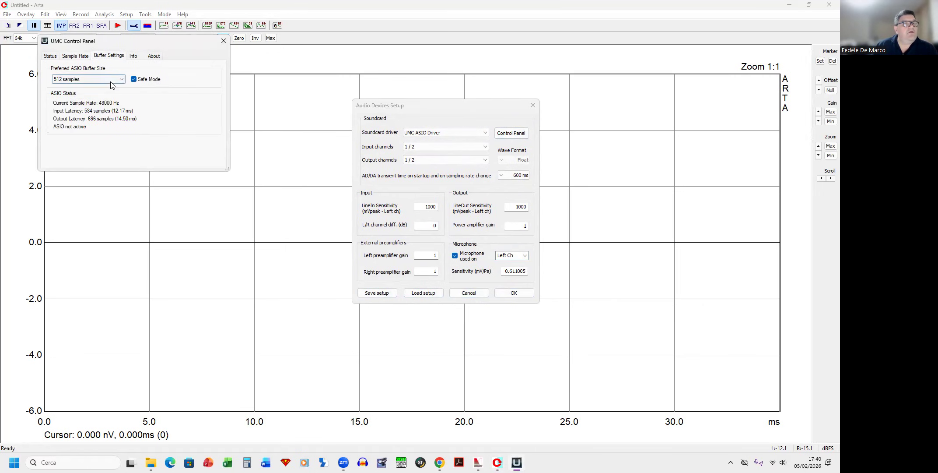
left_click(111, 79)
left_click(78, 133)
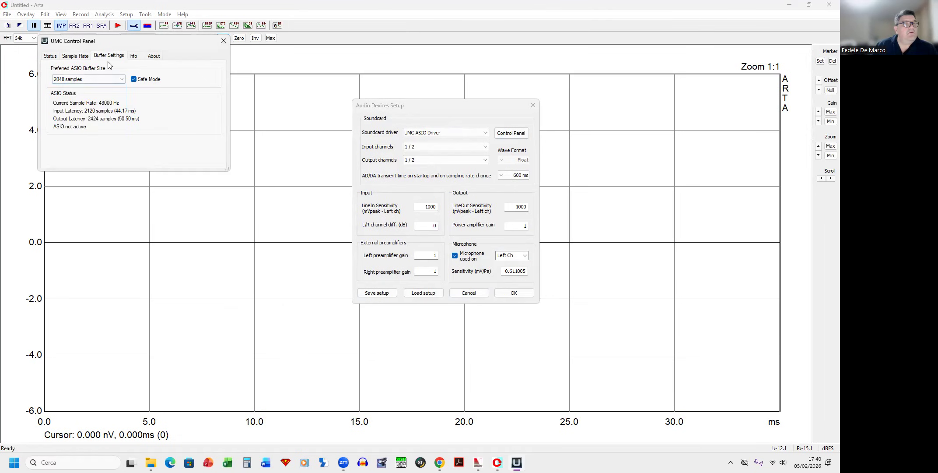
Step: Check the control panel's remaining tabs, close it, and confirm the audio devices setup
left_click(73, 56)
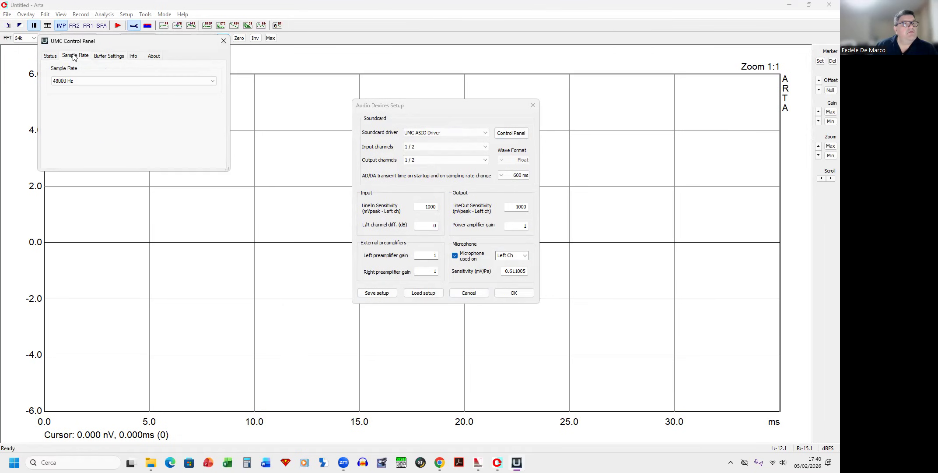
left_click(51, 57)
left_click(74, 56)
left_click(109, 56)
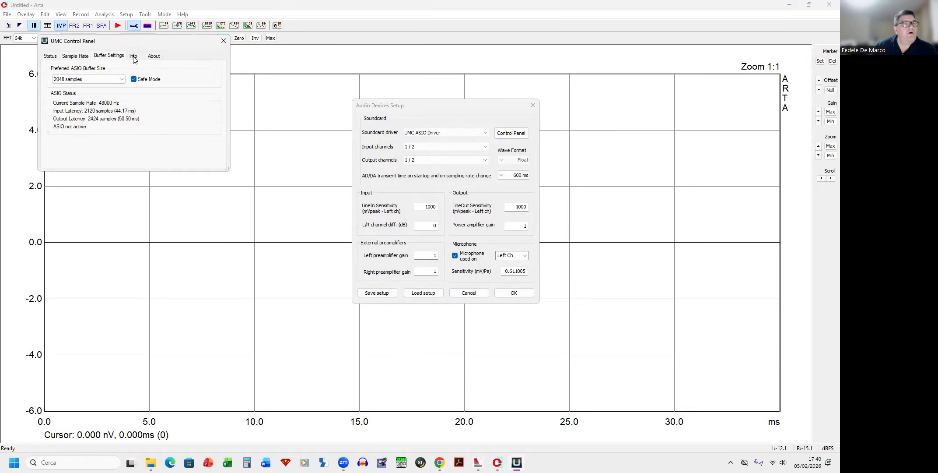
left_click(133, 56)
left_click(154, 56)
left_click(223, 40)
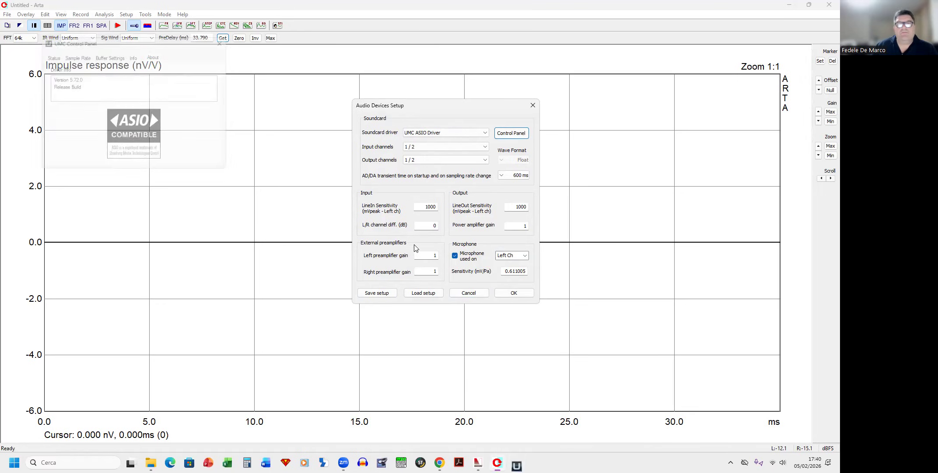
left_click(514, 293)
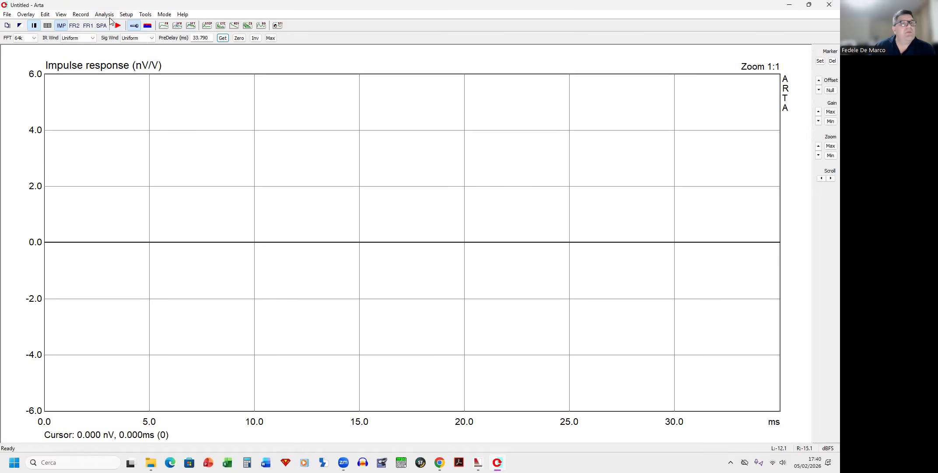
Step: Switch to dual channel frequency response mode and back to impulse response mode
left_click(164, 15)
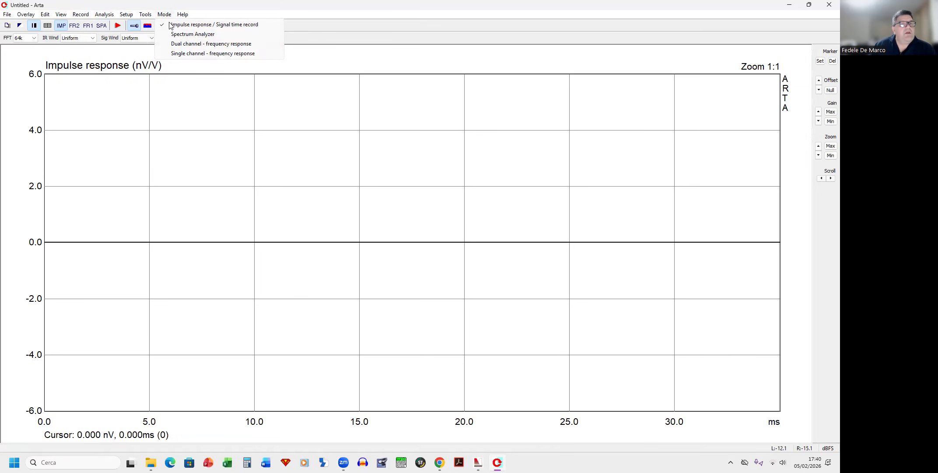
left_click(176, 45)
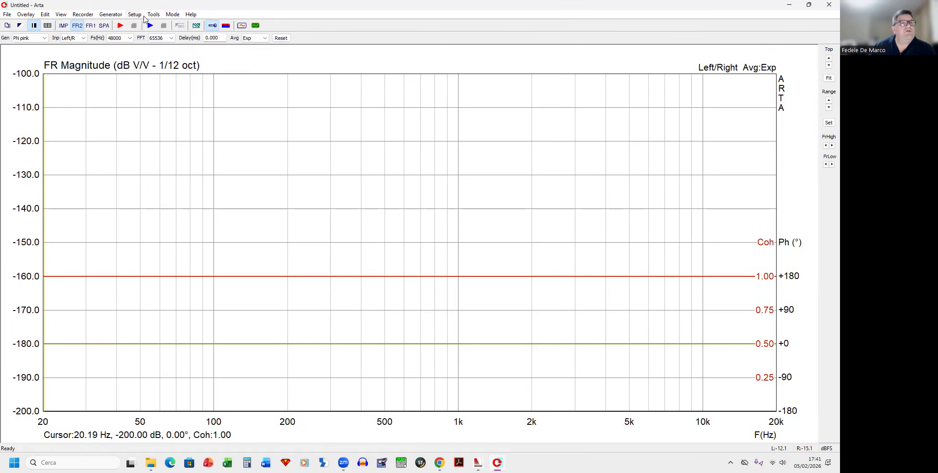
left_click(174, 14)
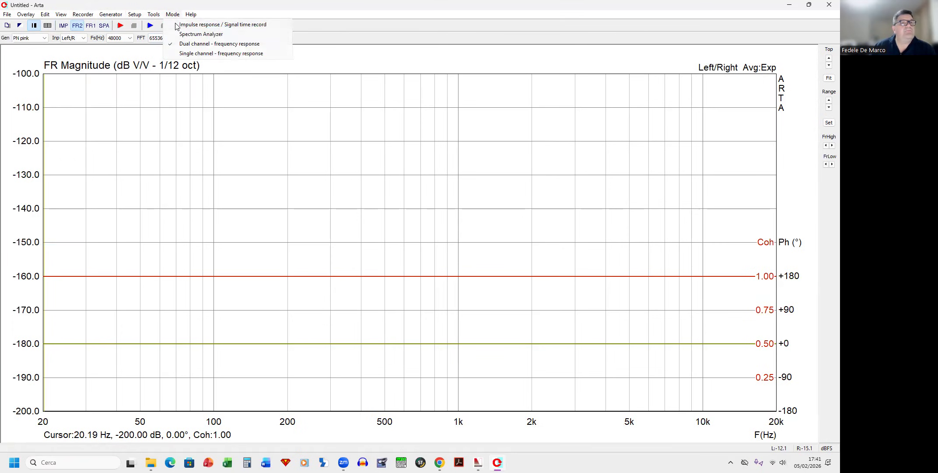
left_click(176, 25)
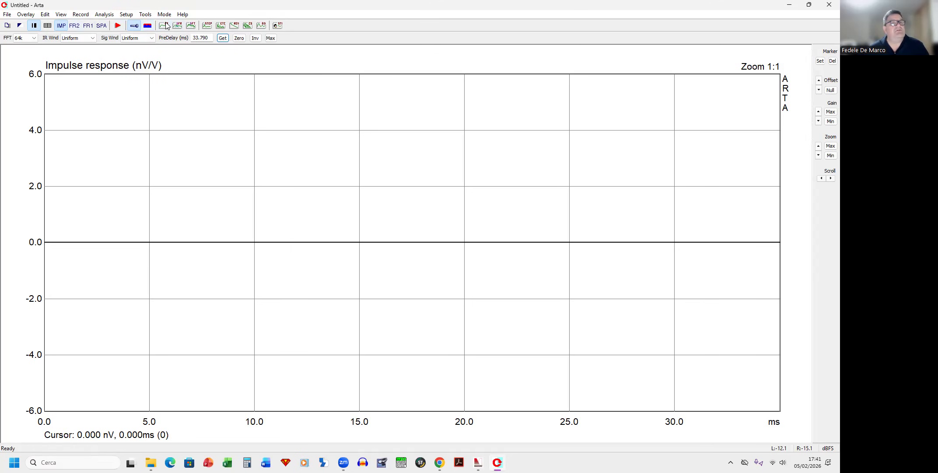
Step: Open the smoothed frequency response window, inspect its export options, and close it
left_click(164, 25)
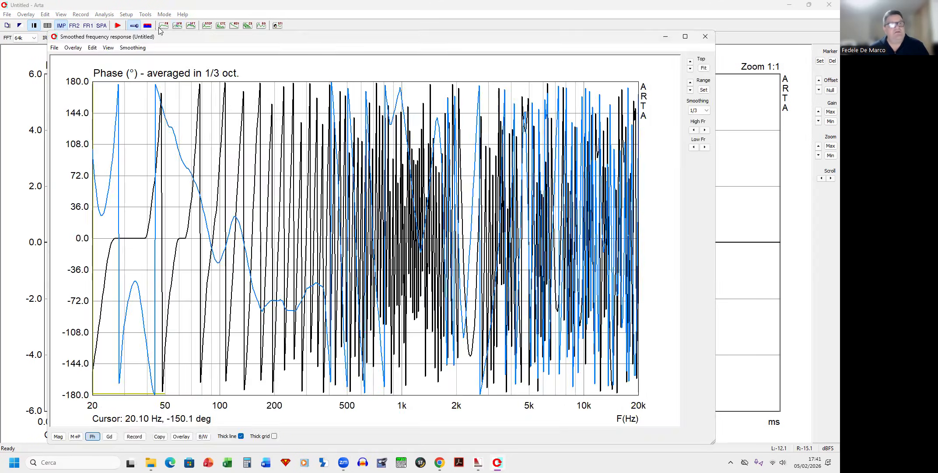
left_click(54, 48)
left_click(55, 49)
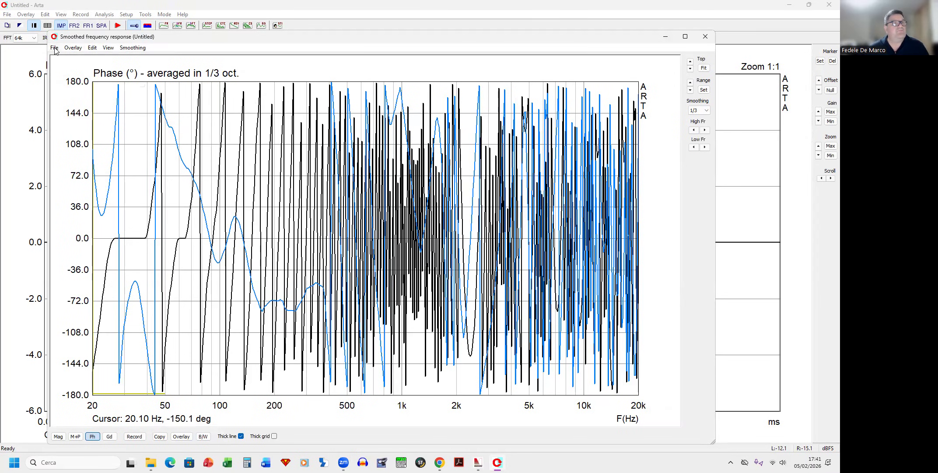
left_click(55, 49)
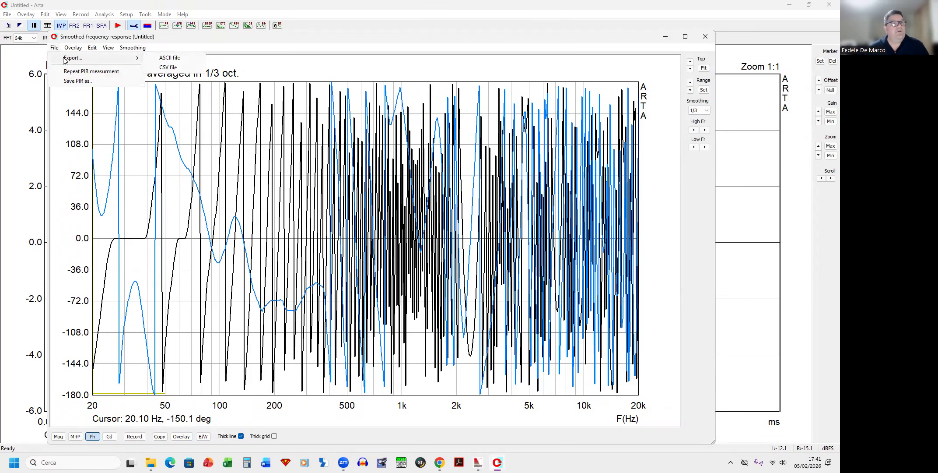
left_click(165, 39)
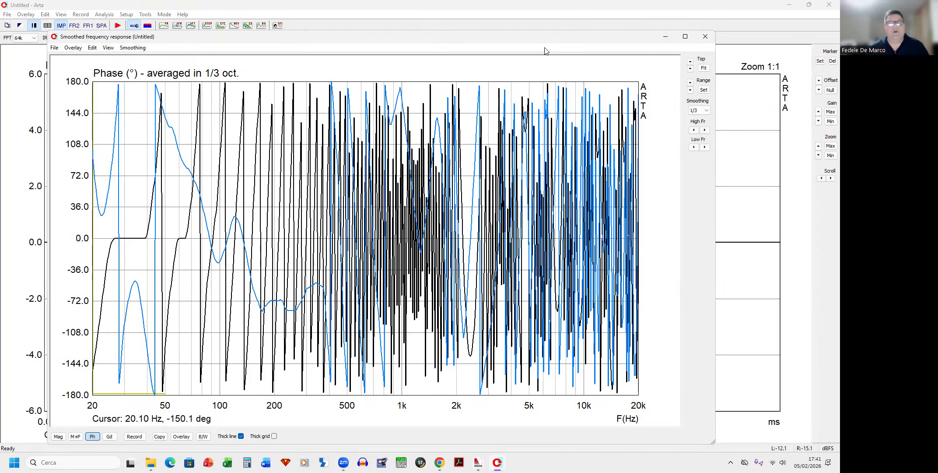
left_click(705, 36)
Step: Reopen the smoothed frequency response window and close it again
left_click(26, 14)
left_click(166, 2)
left_click(179, 26)
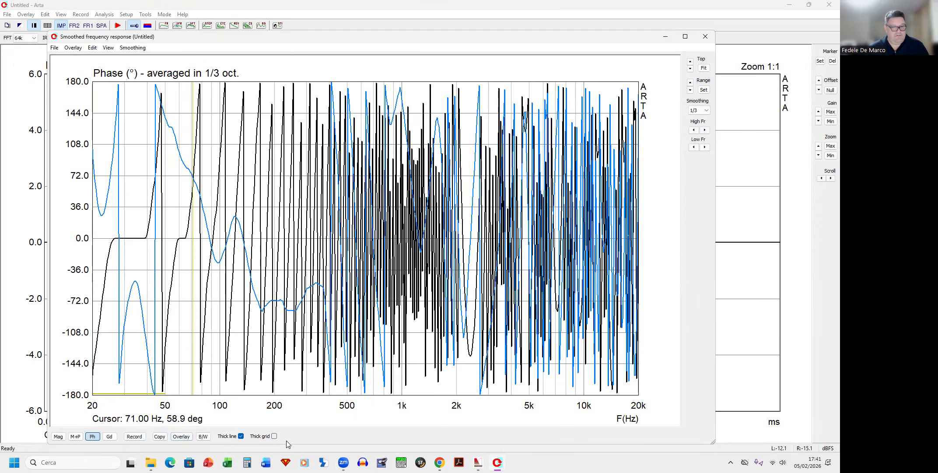
left_click(706, 37)
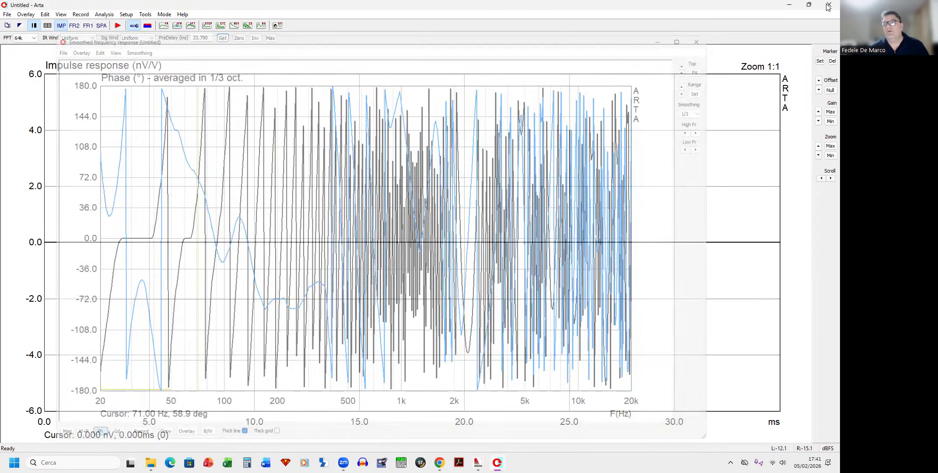
Step: Close Arta and relaunch it from its desktop shortcut
left_click(828, 5)
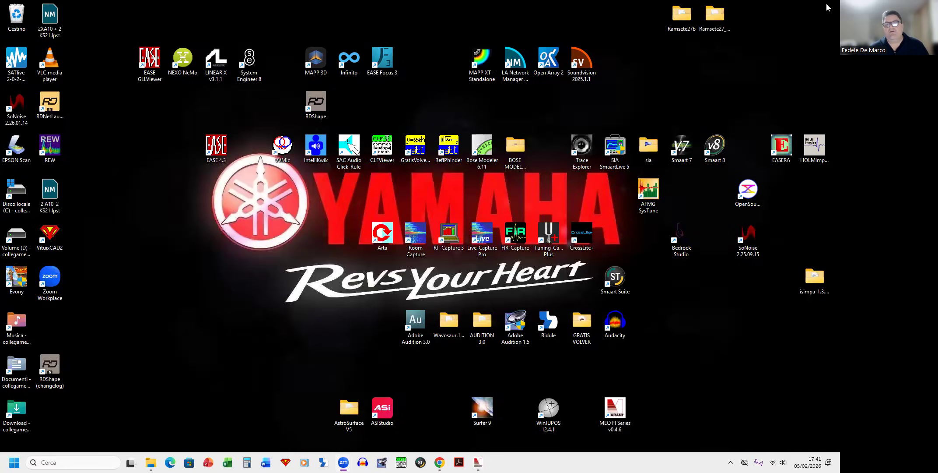
double_click(380, 234)
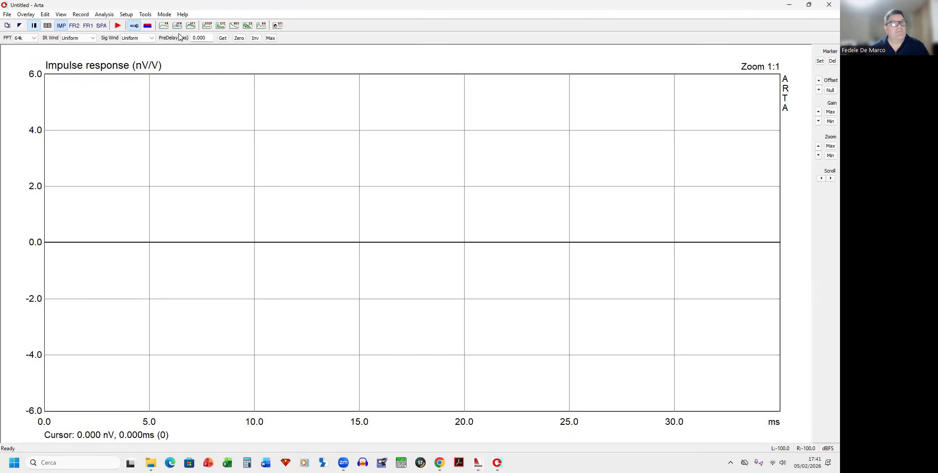
Step: Open the smoothed frequency response window, move it aside, and close it
left_click(178, 26)
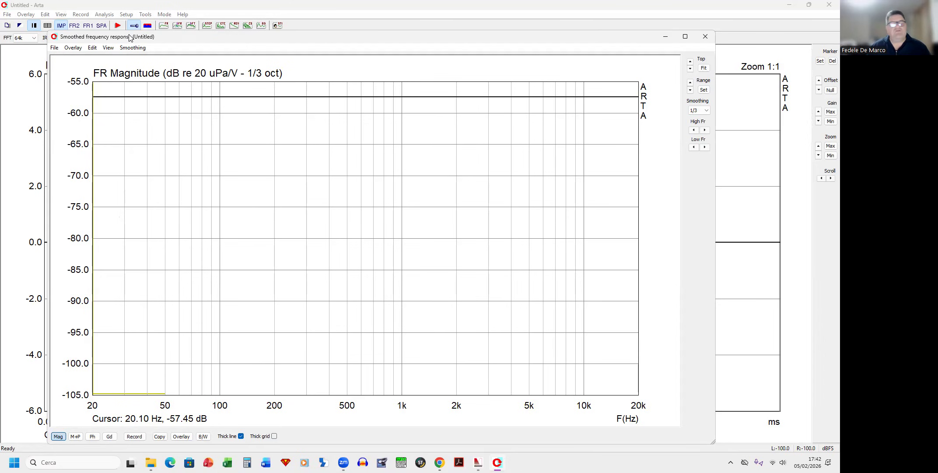
left_click_drag(129, 36, 186, 30)
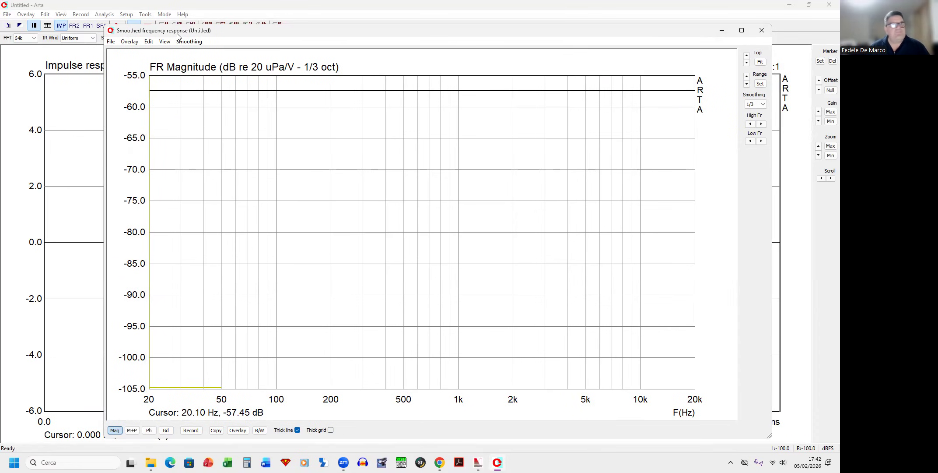
left_click(762, 30)
Step: Open the audio devices setup, review the UMC ASIO Driver configuration, and confirm it
left_click(126, 15)
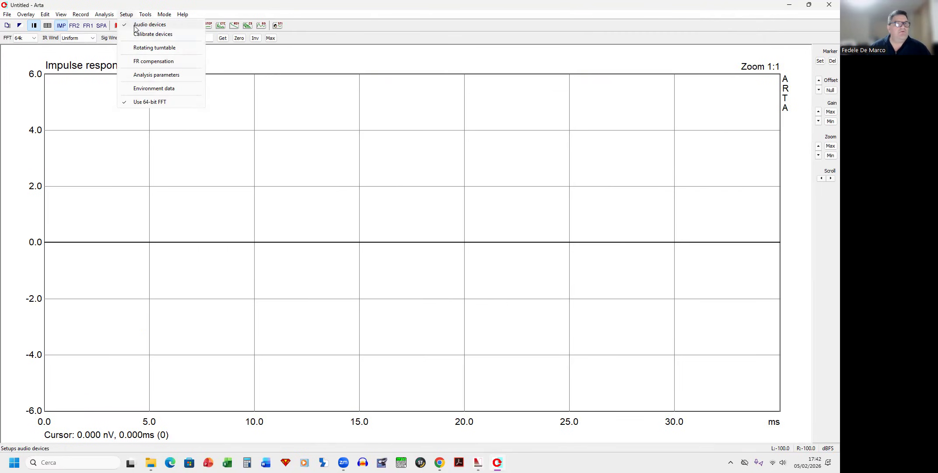
left_click(140, 27)
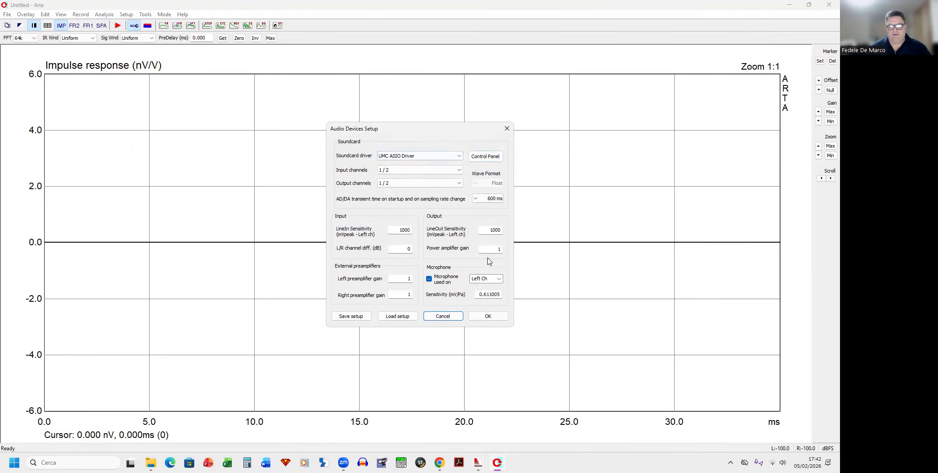
left_click(487, 316)
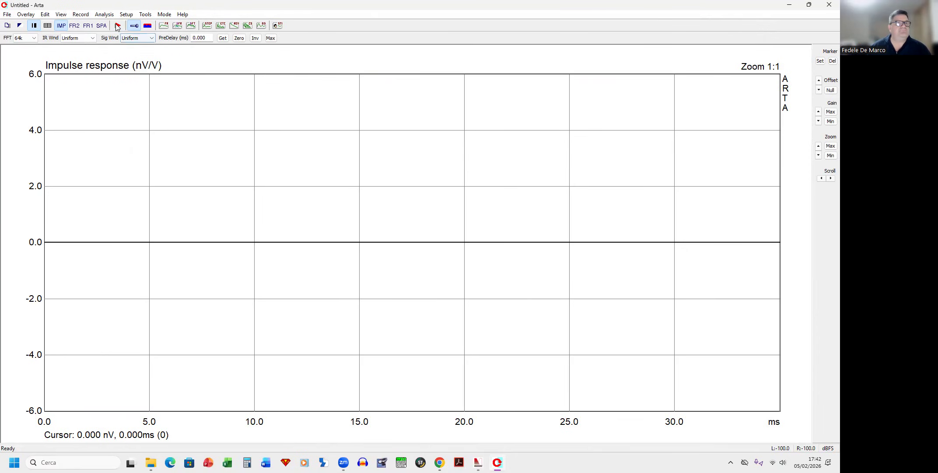
Step: Open the smoothed frequency response window, switch it to the phase view, and shift it slightly
left_click(177, 25)
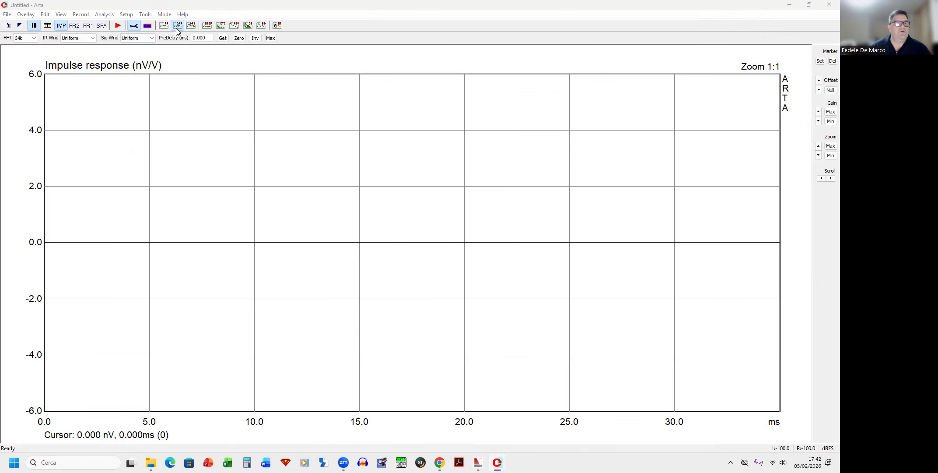
left_click(149, 430)
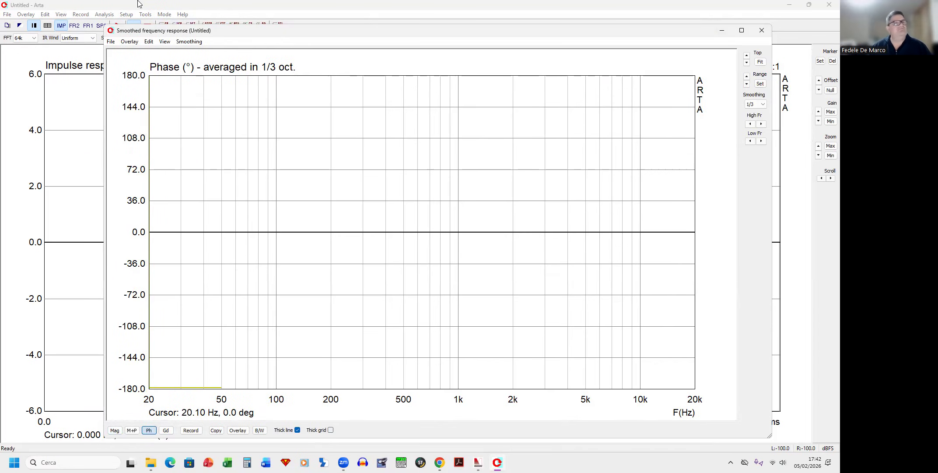
left_click_drag(203, 33, 177, 26)
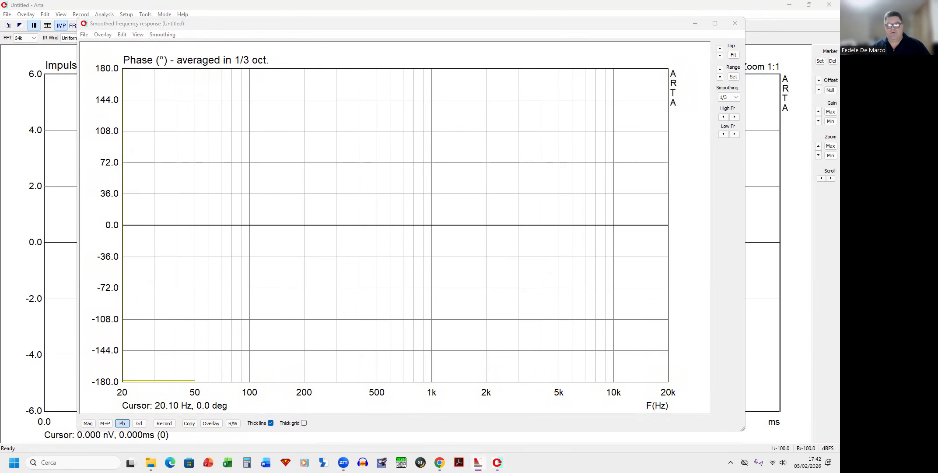
Step: Switch to the MEQ FI Series controller, mute output channel 2 and set its delay to 0
left_click_drag(557, 309, 734, 435)
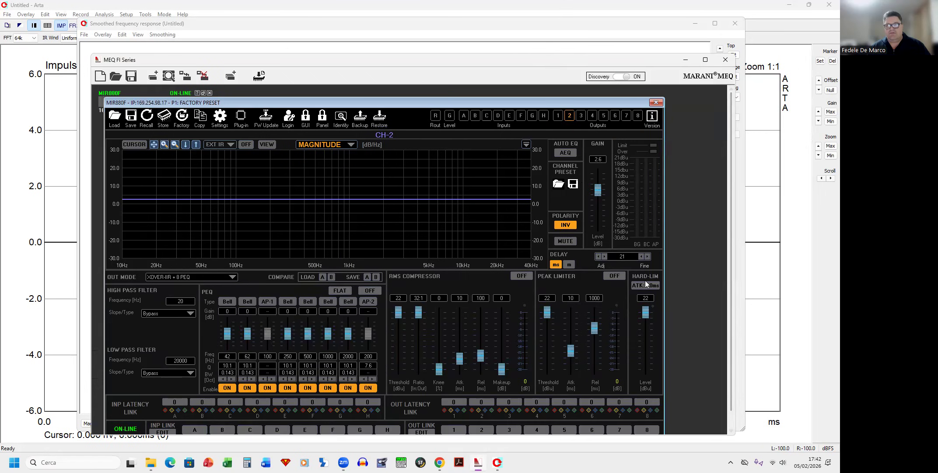
left_click(565, 241)
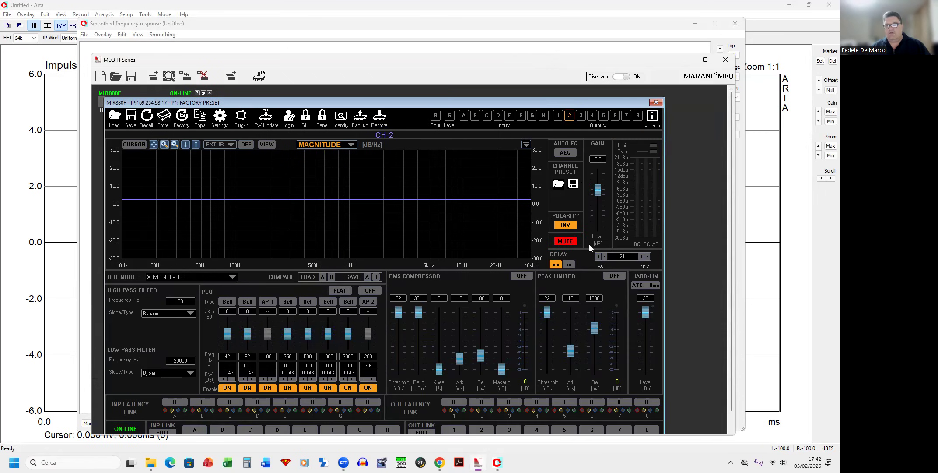
left_click_drag(616, 256, 640, 255)
type("0")
Step: Select output channel 1 in the MEQ controller and set its delay to 20
left_click(559, 116)
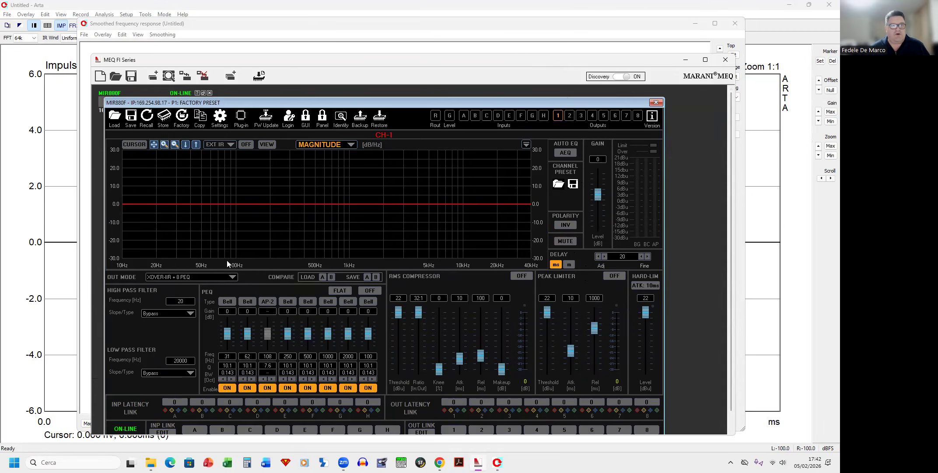
left_click_drag(629, 258, 612, 256)
double_click(612, 256)
type("2")
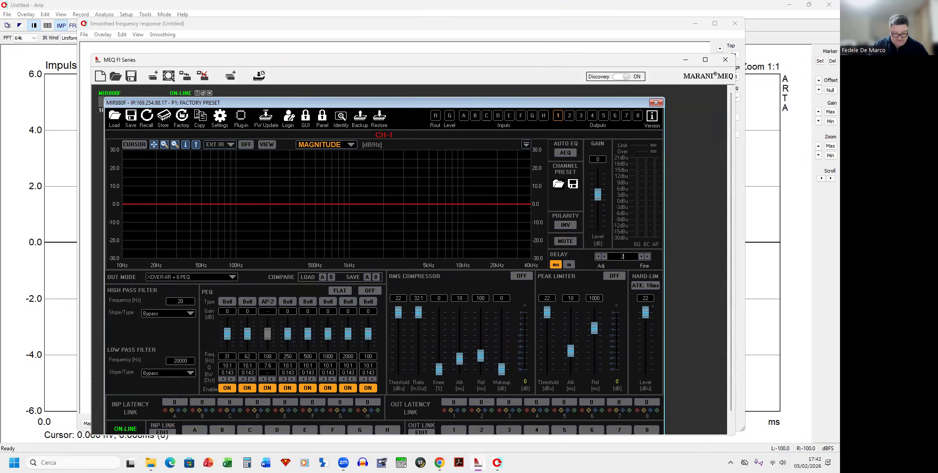
key("Return")
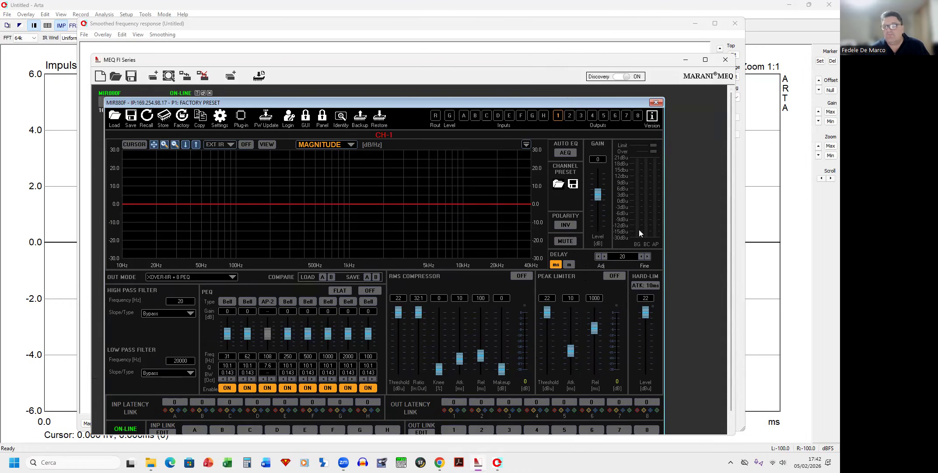
Step: Move the MEQ panel up, return to output channel 2, and set its delay to 0
left_click_drag(607, 101, 606, 91)
left_click(568, 105)
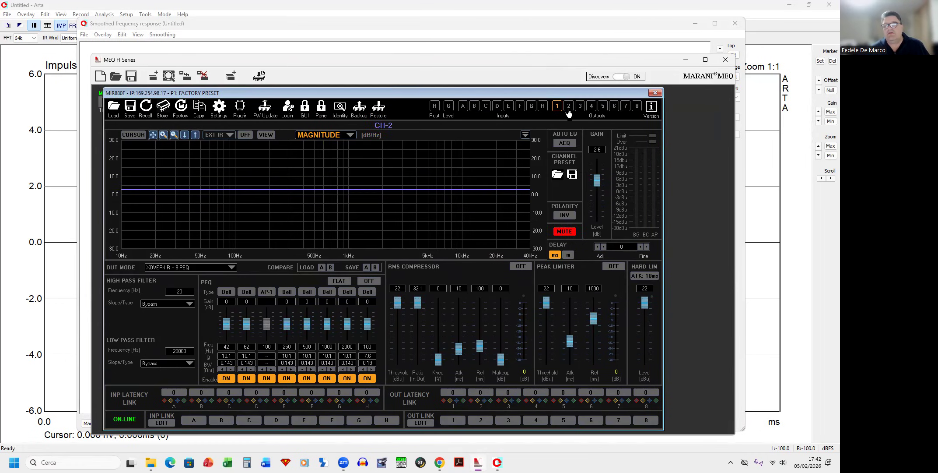
double_click(639, 246)
type("0")
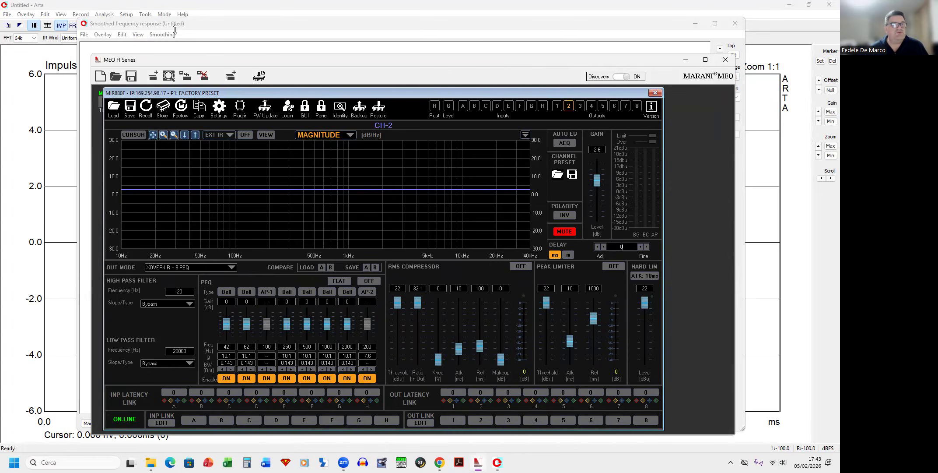
Step: Bring the smoothed frequency response window forward and move it toward the upper left
left_click(180, 25)
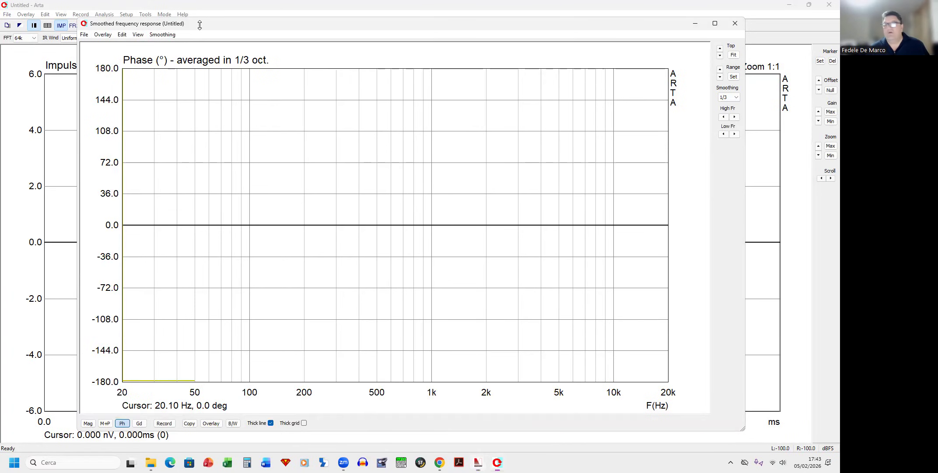
left_click_drag(200, 25, 159, 21)
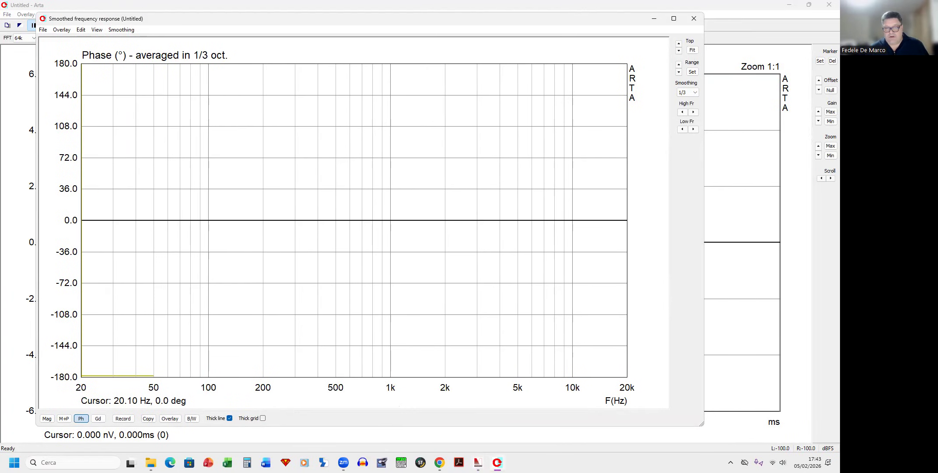
Step: Select output channel 1 in the MEQ controller and move its window off to the screen's right edge
left_click(468, 435)
left_click(557, 107)
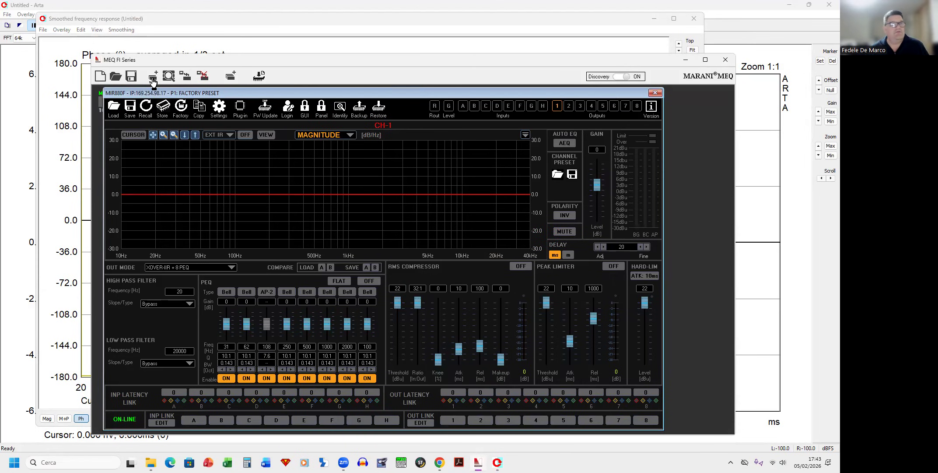
left_click_drag(166, 63, 829, 4)
left_click(663, 14)
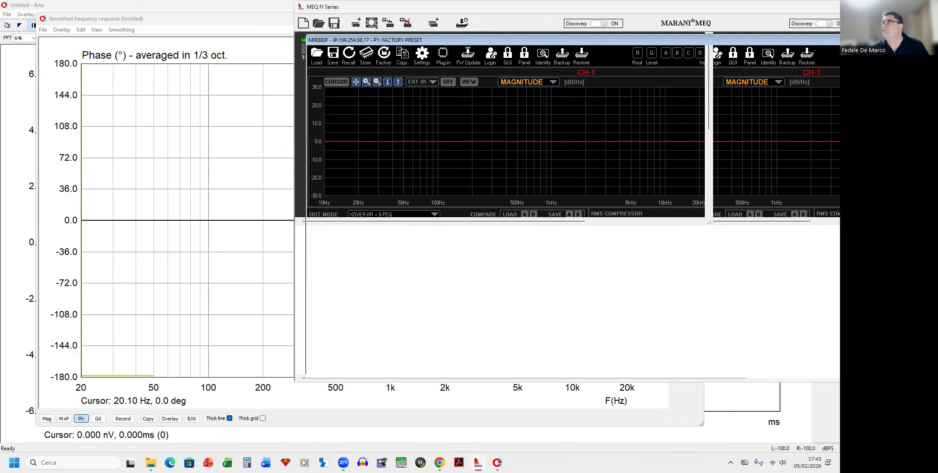
left_click_drag(663, 7, 839, 6)
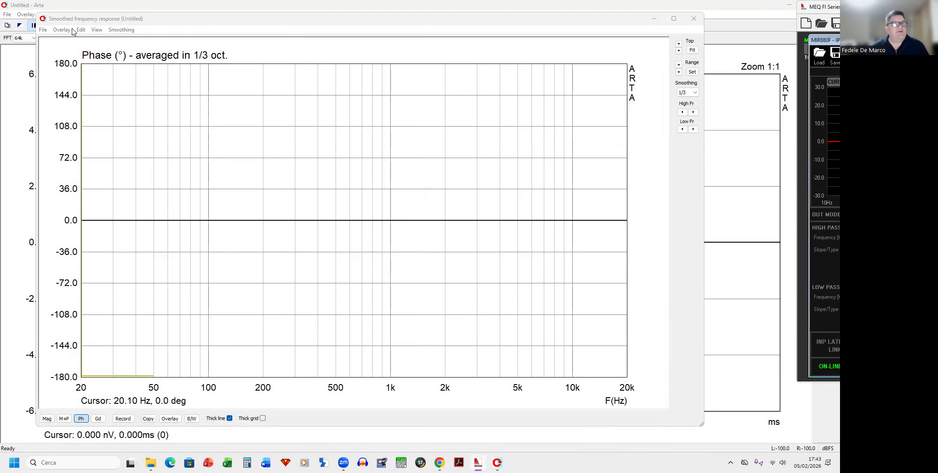
Step: Open the impulse response measurement dialog and review its Periodic Noise and Sweep tabs
left_click(95, 22)
left_click_drag(97, 24, 95, 34)
left_click(121, 429)
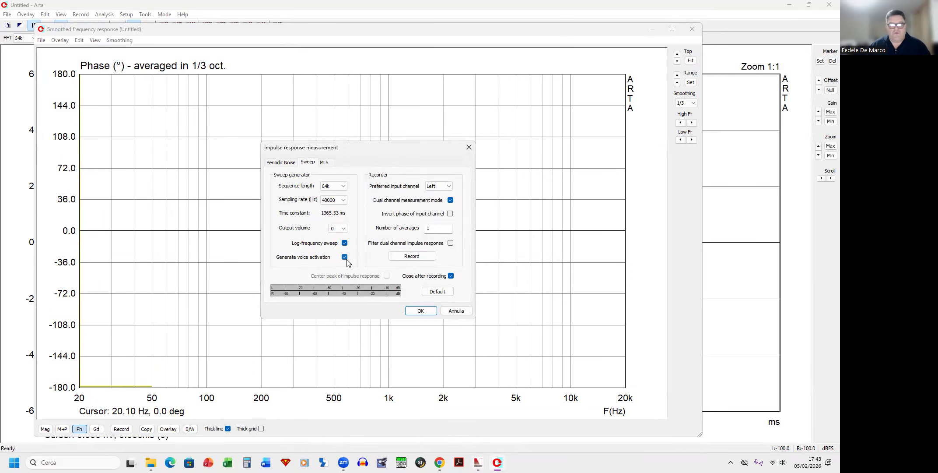
left_click(289, 165)
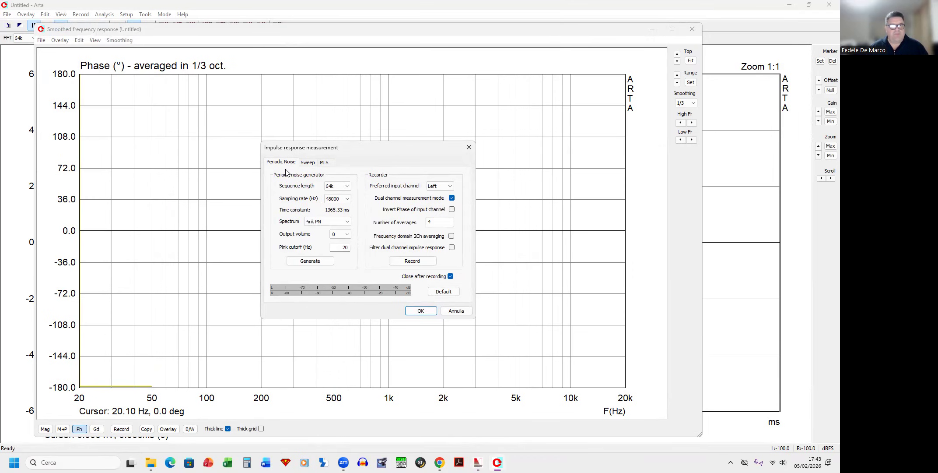
left_click(308, 162)
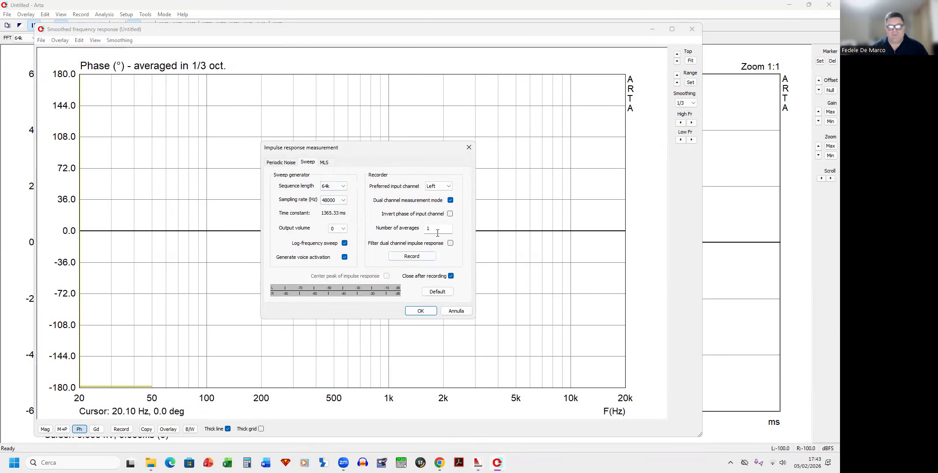
Step: Using the sweep with 1 average, disable Close after recording, run the recording, and confirm the dialog
double_click(423, 228)
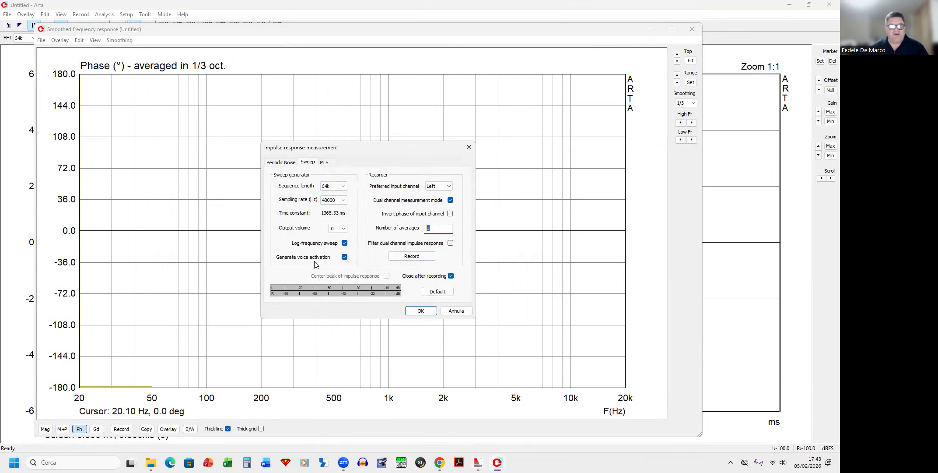
left_click(451, 277)
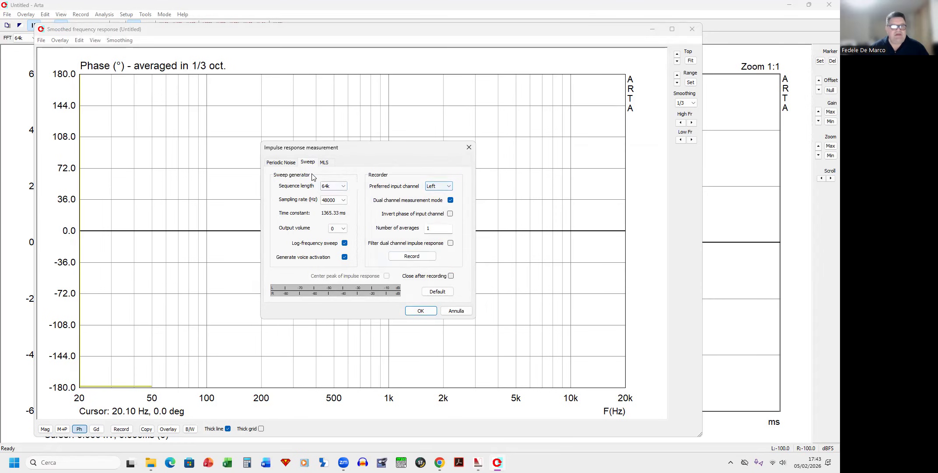
left_click(405, 257)
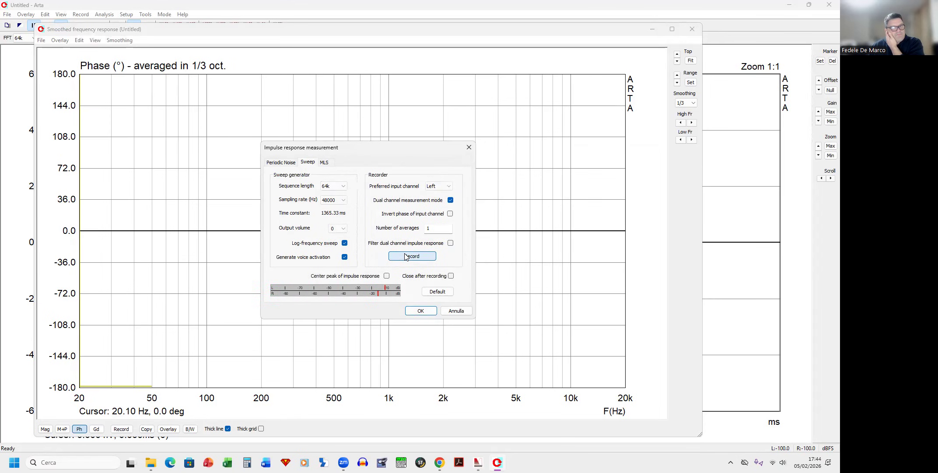
left_click(420, 310)
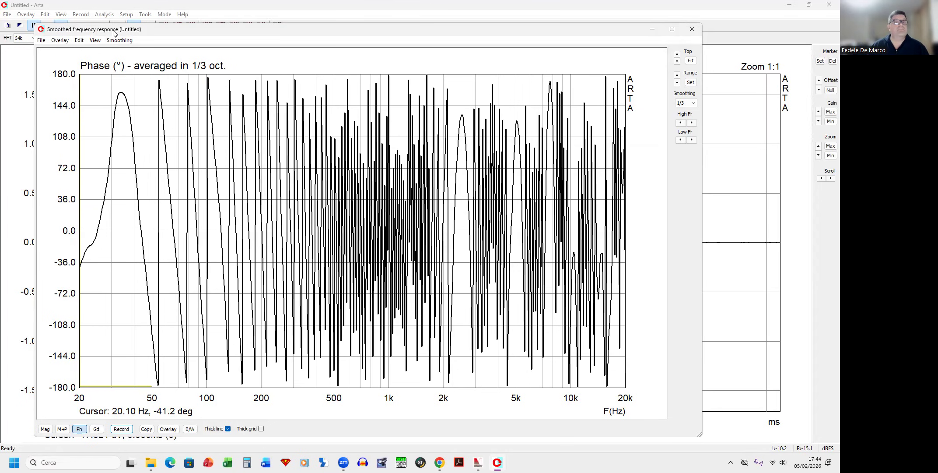
Step: Set the delay for phase estimation to 33 ms and update the phase plot
left_click_drag(114, 33, 116, 25)
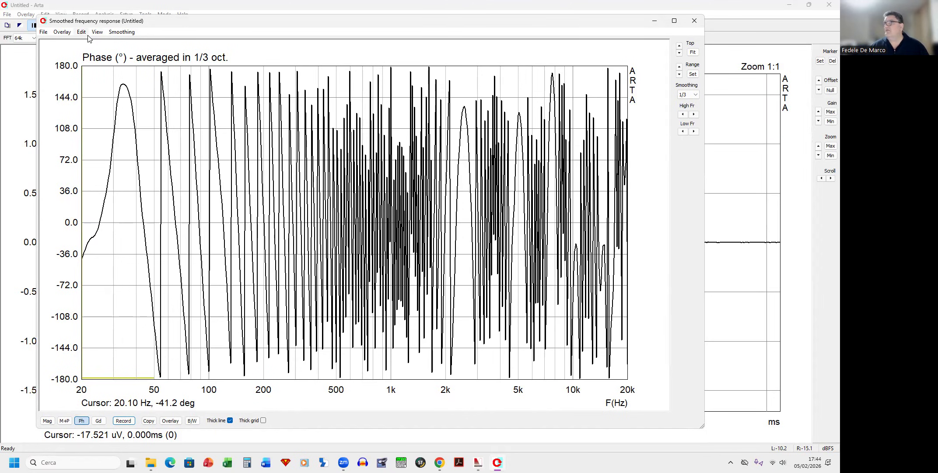
left_click(62, 35)
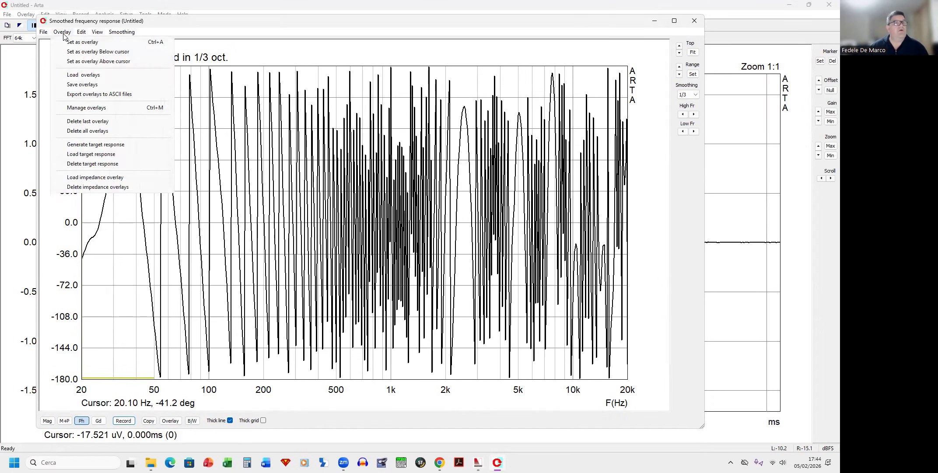
mouse_move(81, 34)
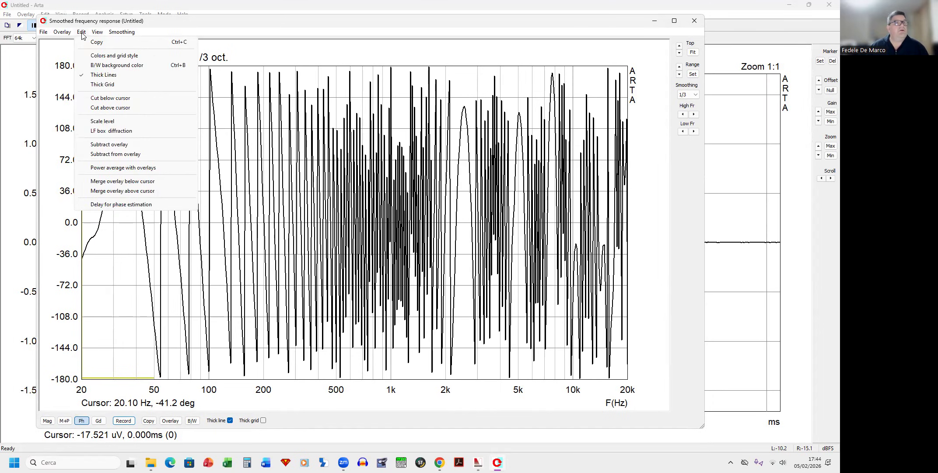
left_click(113, 208)
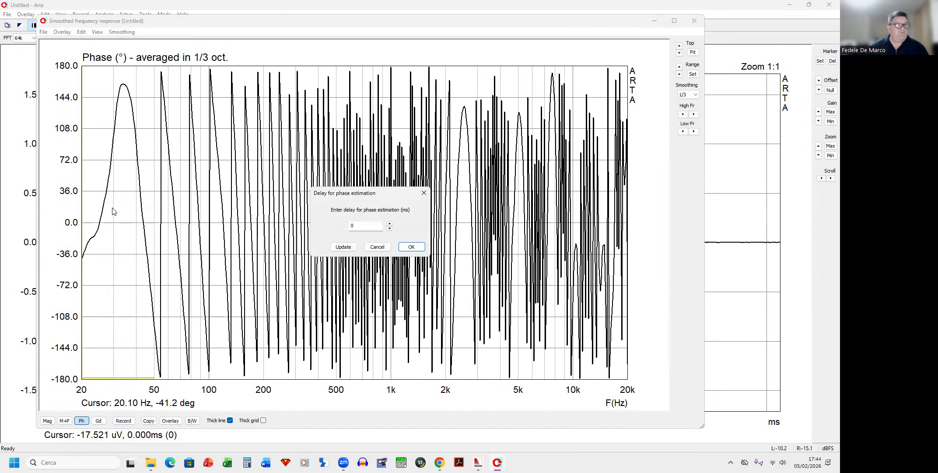
double_click(363, 223)
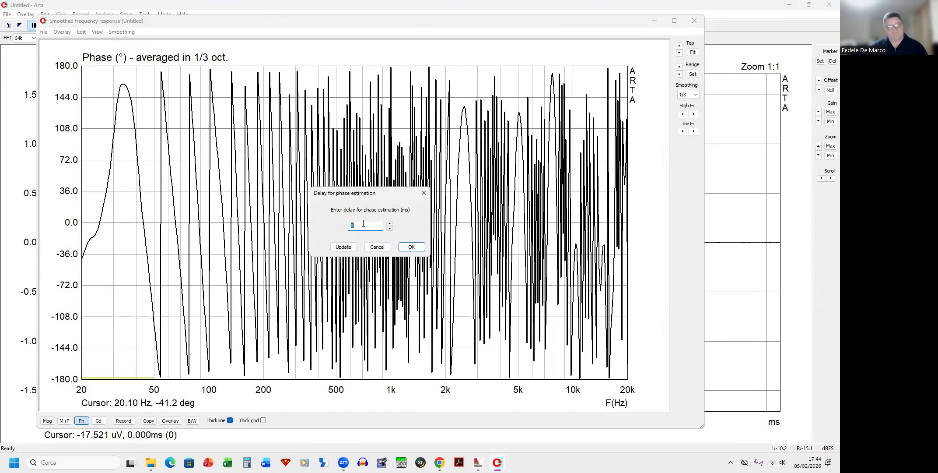
left_click(354, 248)
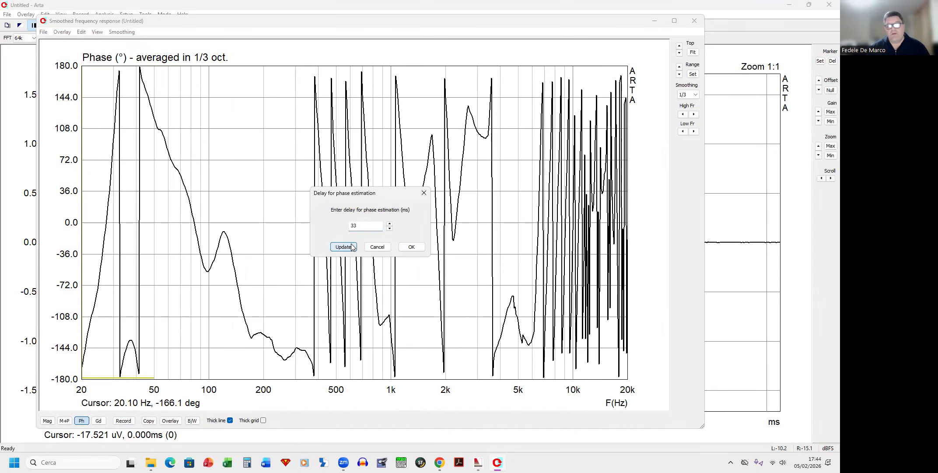
Step: Fine-tune the delay for phase estimation to 32.78 ms, updating the phase plot, and confirm the dialog
left_click(389, 223)
left_click(389, 224)
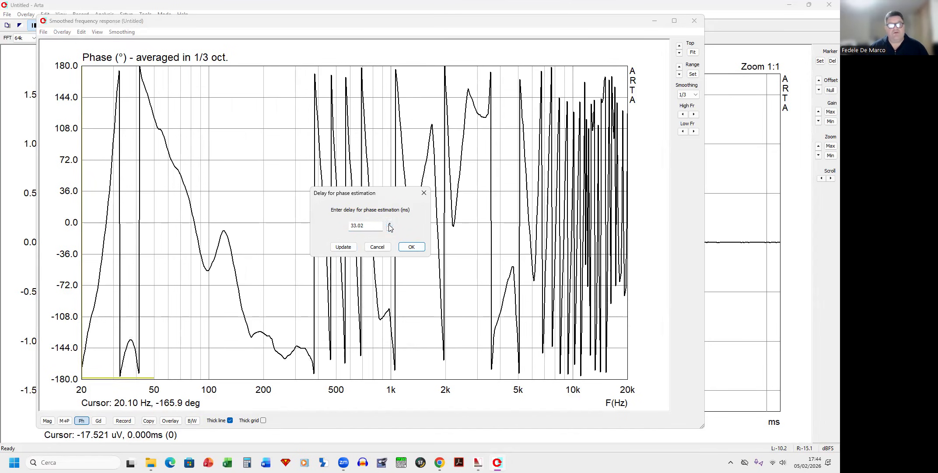
left_click(390, 228)
left_click(390, 227)
left_click(389, 227)
left_click(390, 228)
left_click(389, 228)
left_click(390, 227)
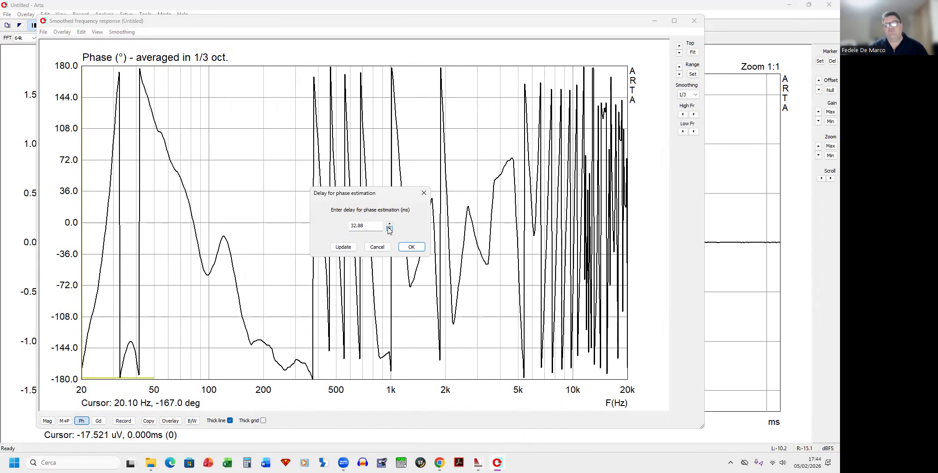
left_click(389, 229)
left_click(389, 228)
left_click(389, 228)
left_click(390, 228)
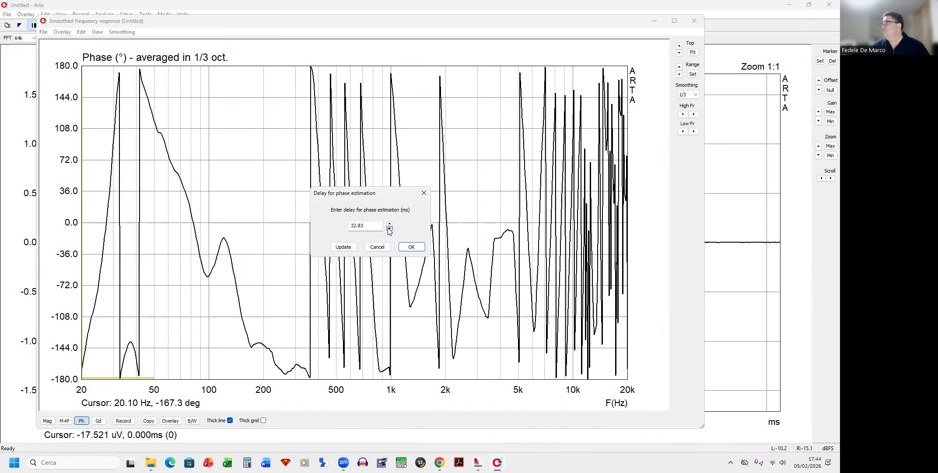
left_click(389, 228)
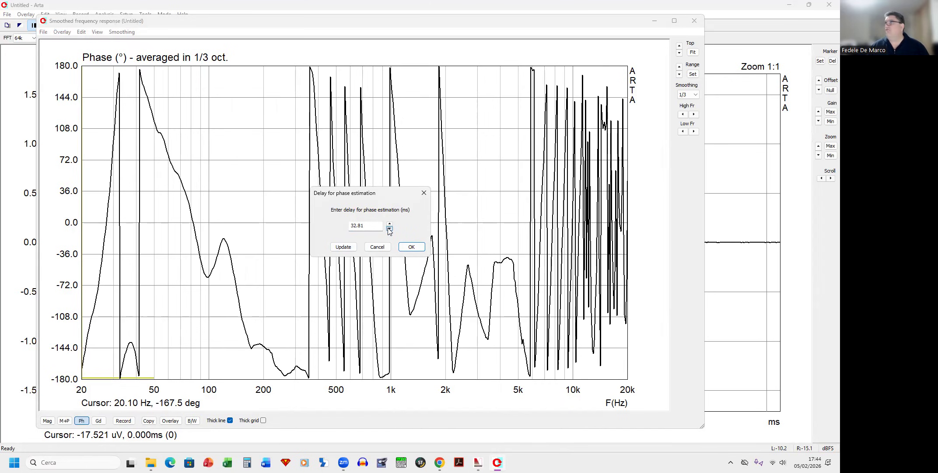
left_click(390, 229)
left_click(390, 229)
left_click(390, 228)
left_click(390, 228)
left_click(390, 228)
left_click(390, 228)
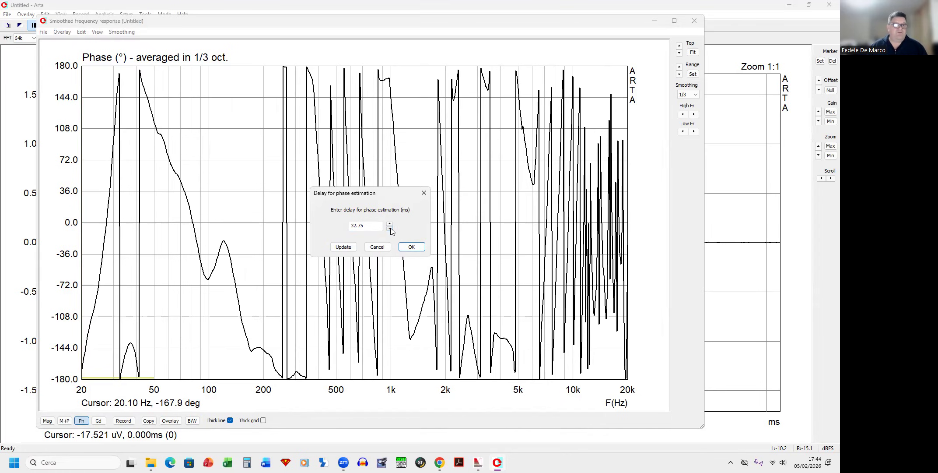
left_click(390, 224)
left_click(389, 224)
left_click(390, 224)
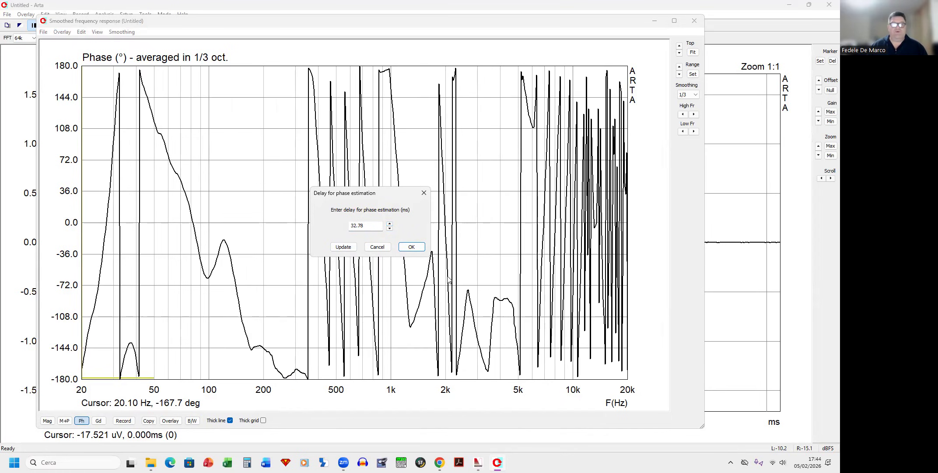
left_click(411, 247)
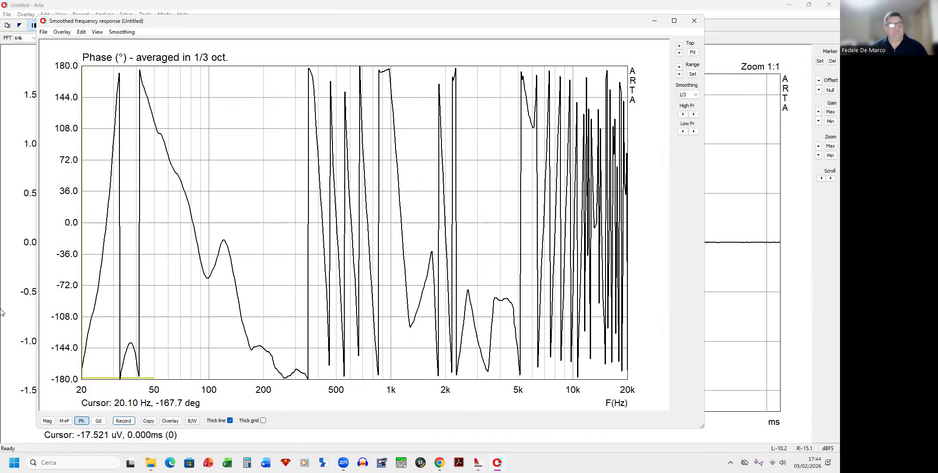
Step: Set the current phase curve as an overlay for comparison
left_click(63, 34)
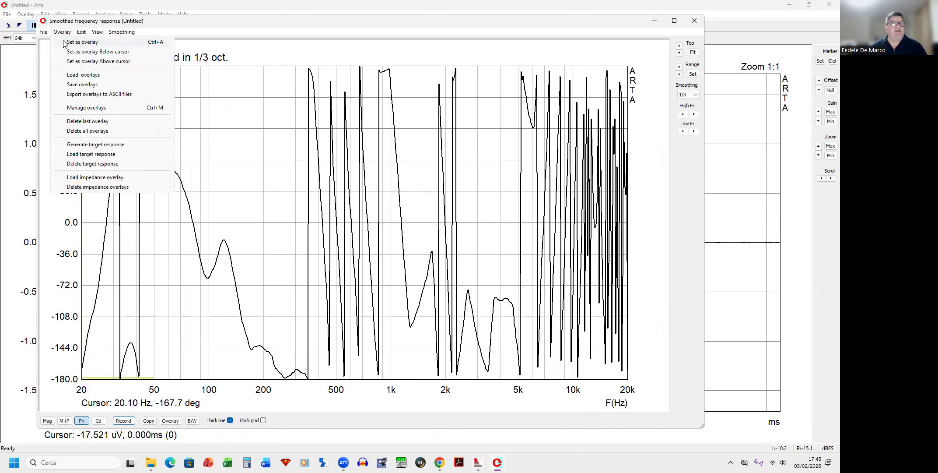
left_click(66, 42)
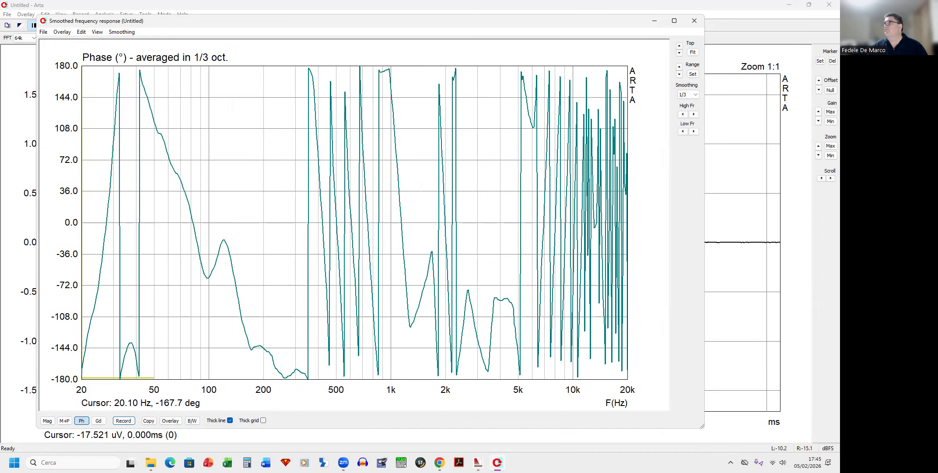
key("alt+Tab")
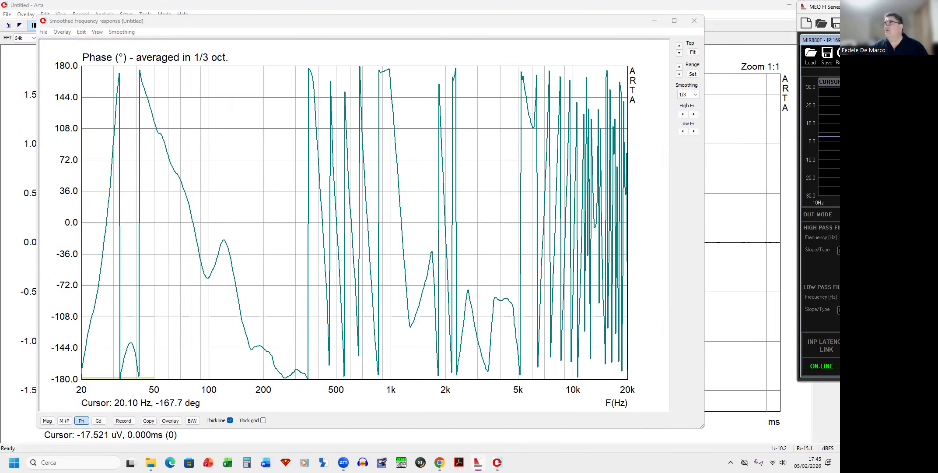
Step: Record a new sweep impulse response measurement and confirm the measurement dialog
left_click(127, 422)
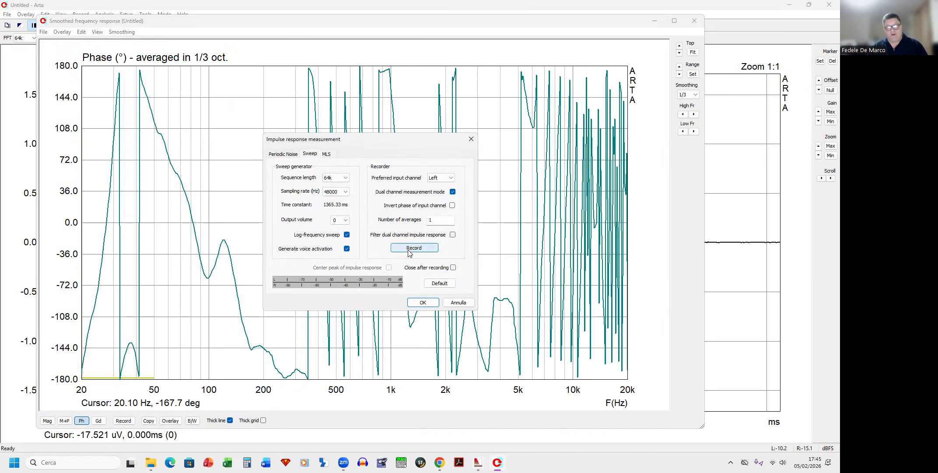
left_click(410, 252)
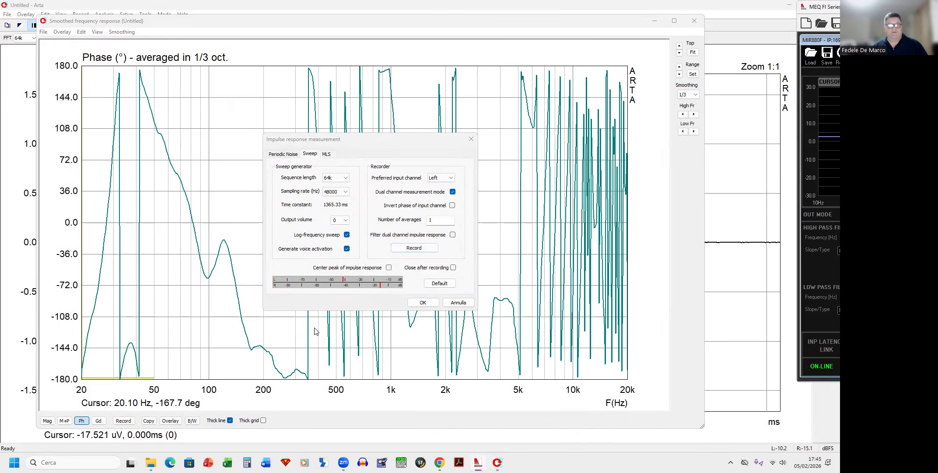
left_click(427, 249)
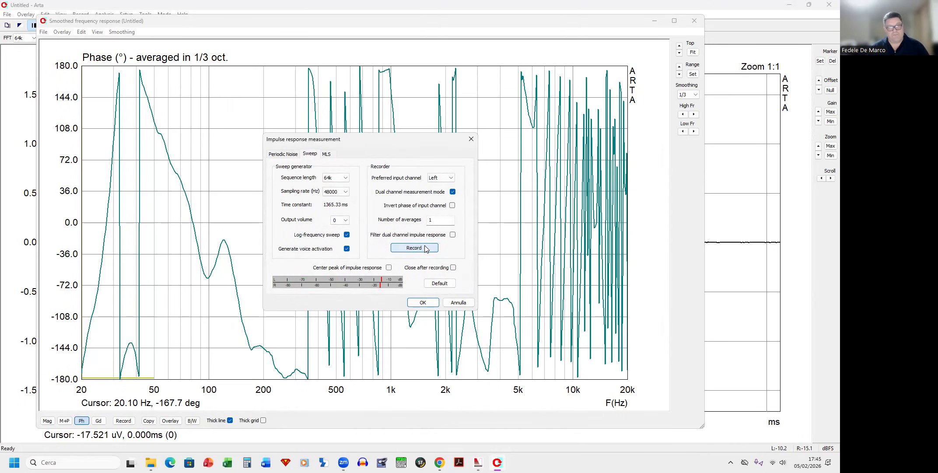
left_click(423, 302)
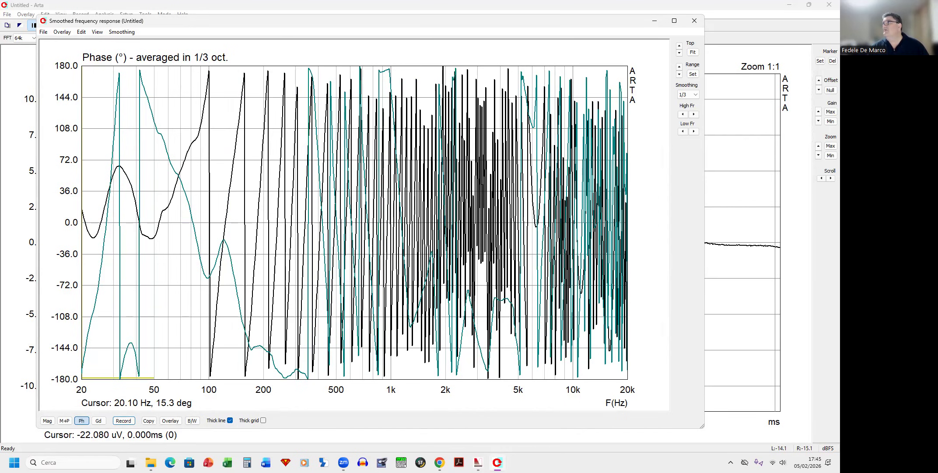
Step: Bring the MEQ controller into view and set output channel 2's delay to 18 ms
key("alt+Tab")
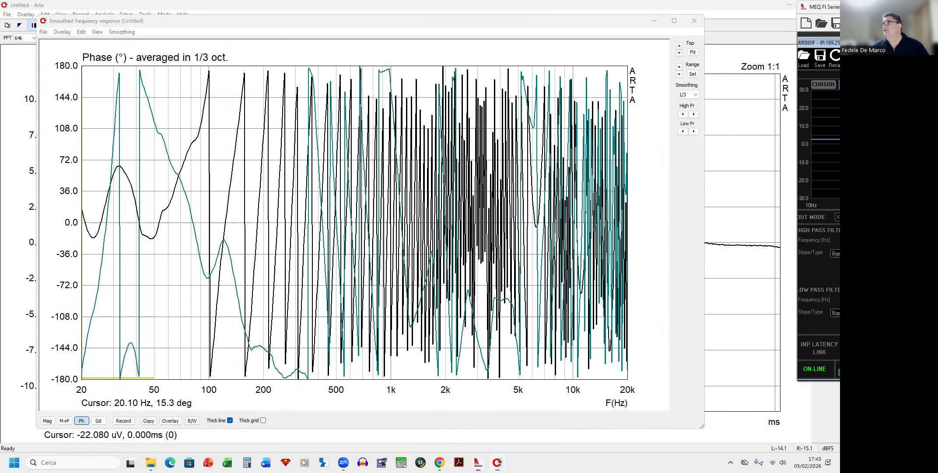
left_click_drag(818, 43, 840, 35)
left_click_drag(825, 6, 117, 36)
double_click(630, 217)
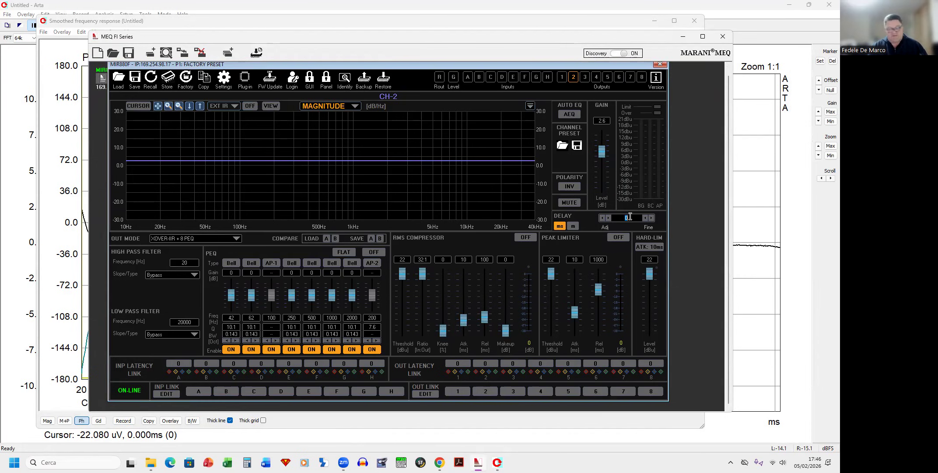
type("18")
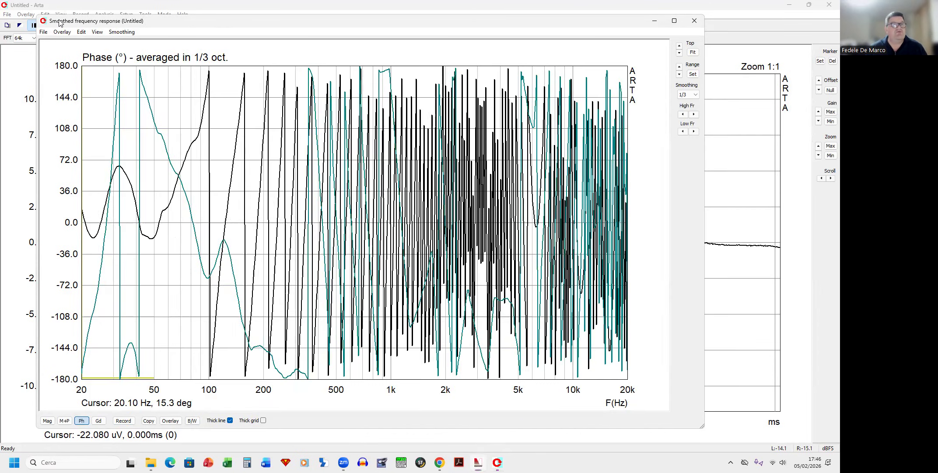
Step: Record another sweep measurement, enable Close after recording, and confirm the dialog
left_click(61, 22)
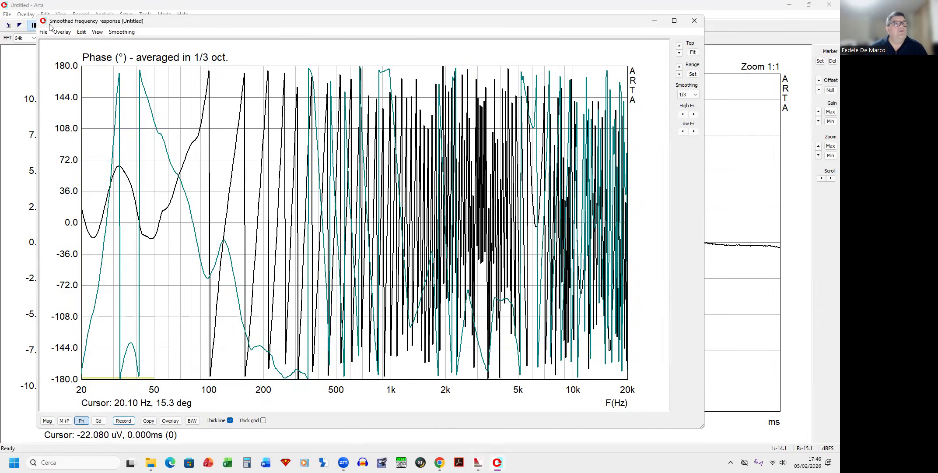
left_click(126, 423)
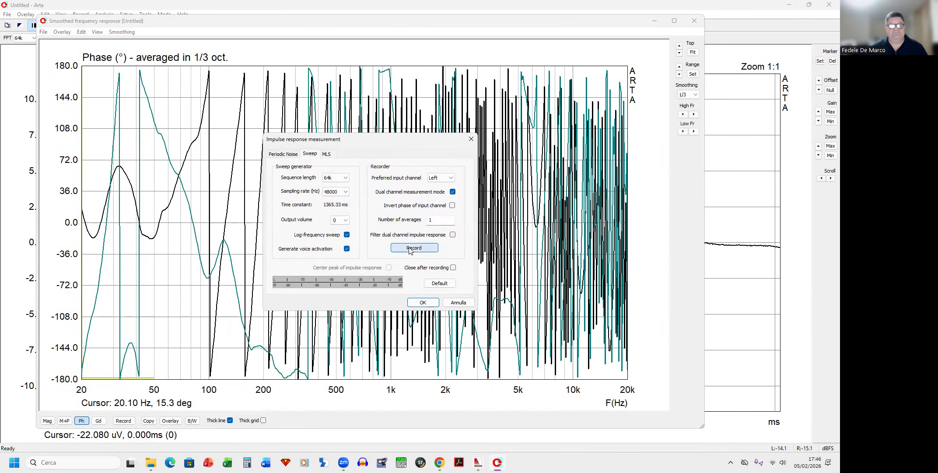
left_click(410, 249)
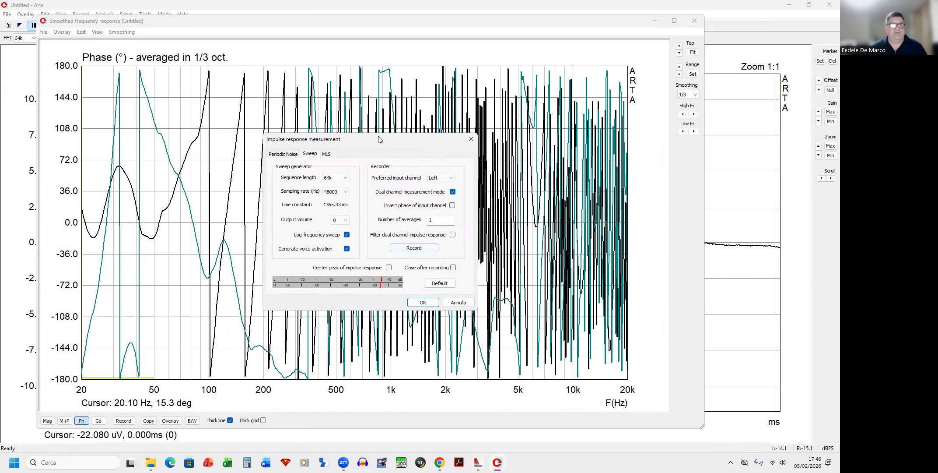
left_click_drag(379, 140, 380, 147)
left_click(453, 274)
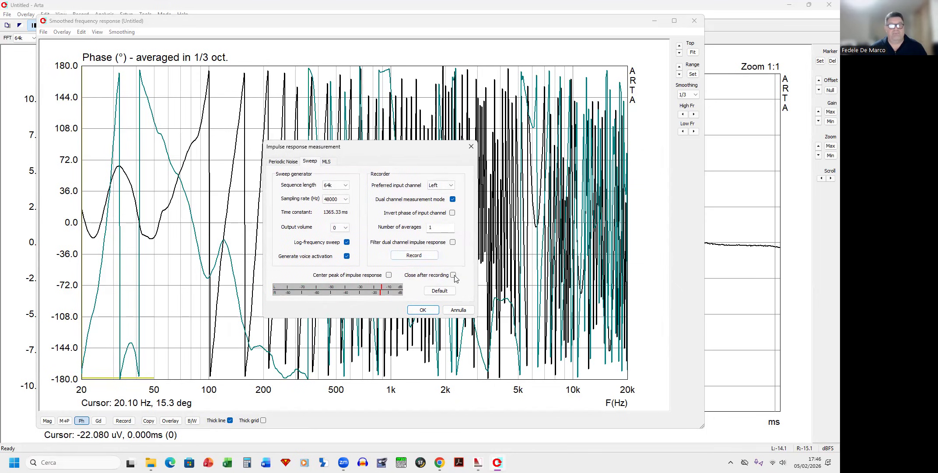
left_click(432, 308)
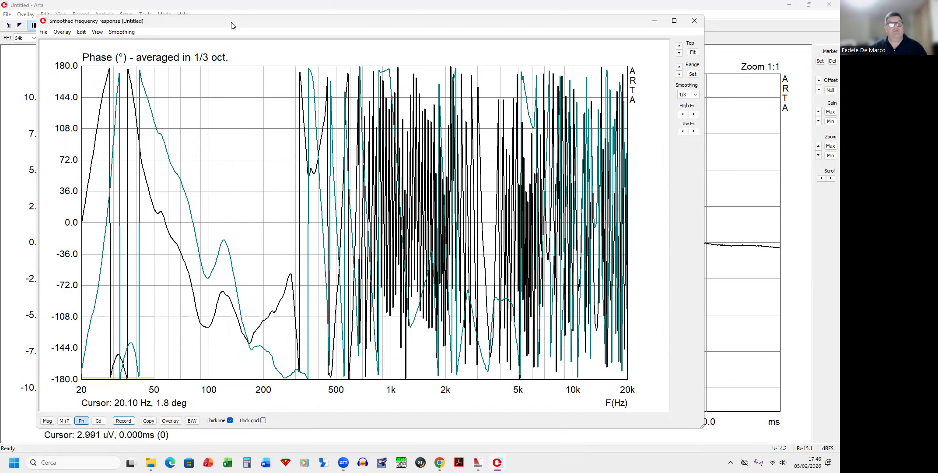
Step: Set output channel 2's delay in the MEQ controller to 20 ms
left_click_drag(232, 25, 281, 21)
mouse_move(439, 462)
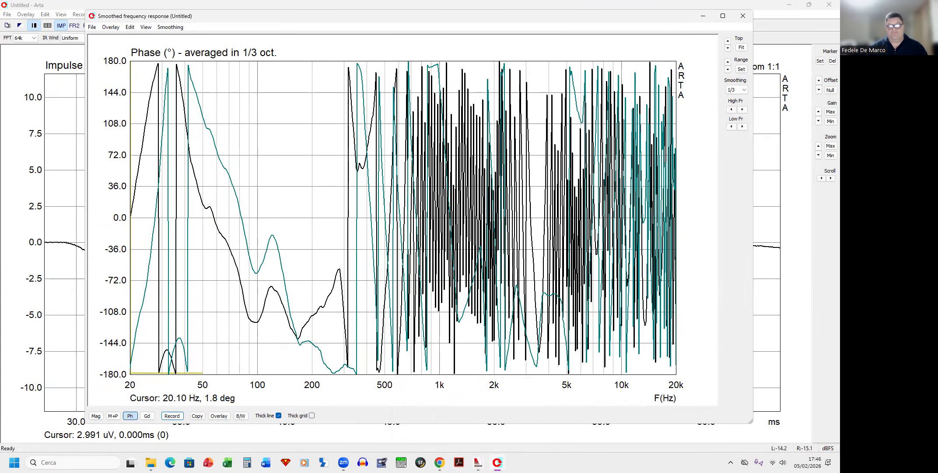
left_click(477, 462)
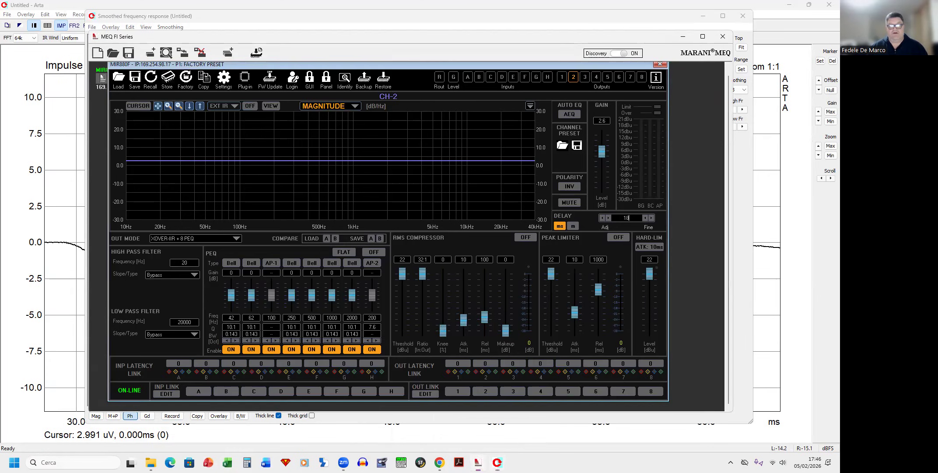
type("20")
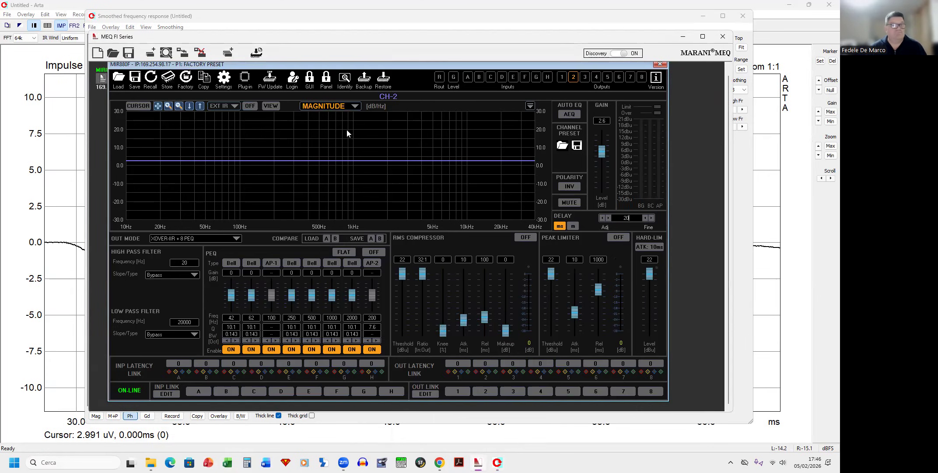
Step: Record a new sweep impulse response to update the phase curve
left_click(58, 107)
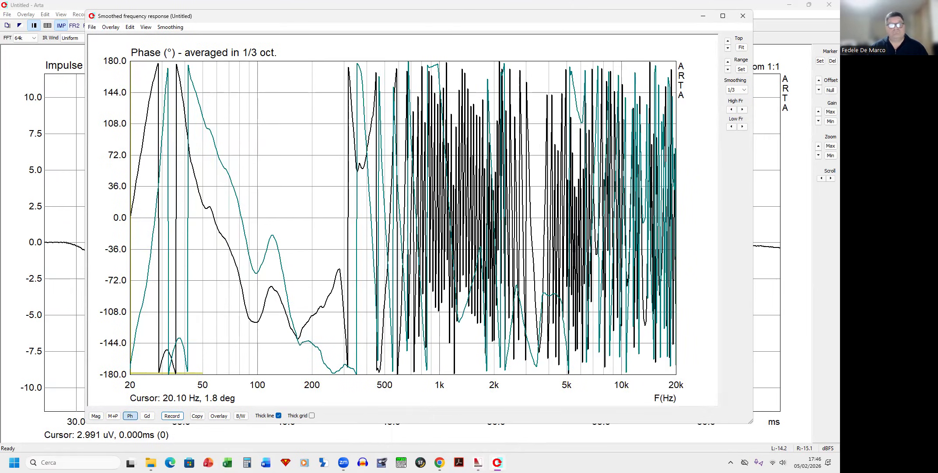
mouse_move(497, 462)
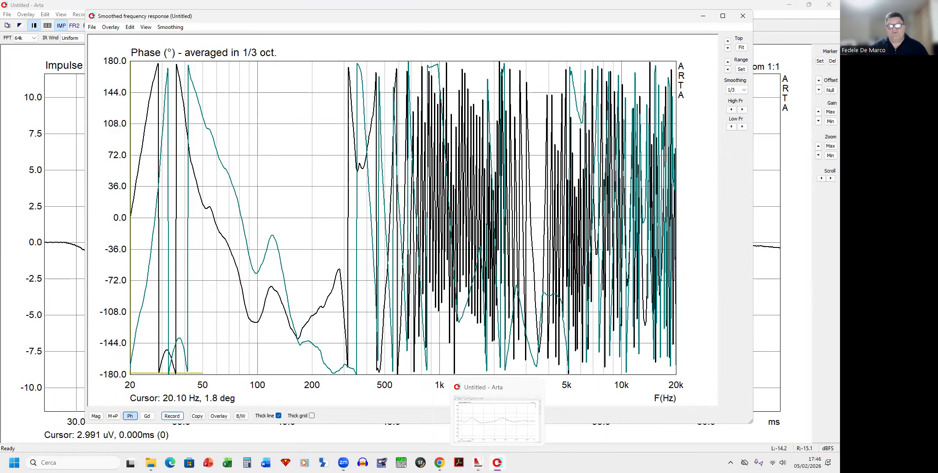
left_click(172, 416)
left_click(468, 246)
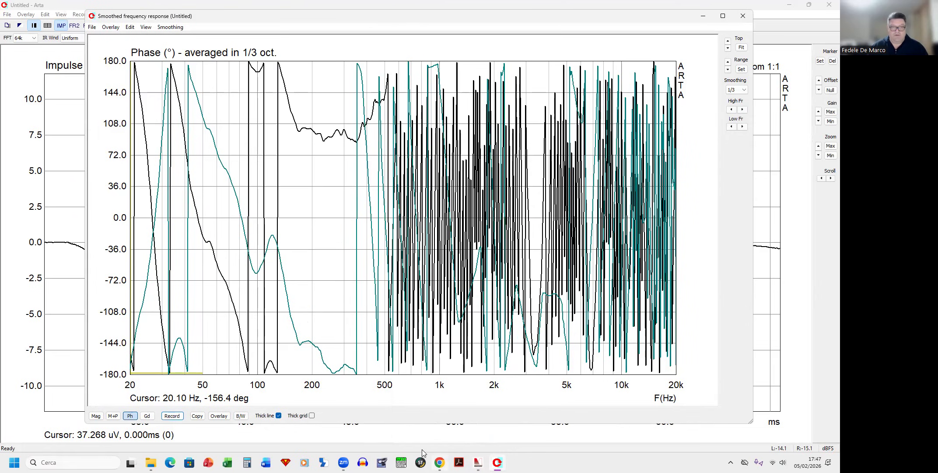
Step: Set output channel 2's delay to 21 ms and invert its polarity in the MEQ controller
left_click(477, 461)
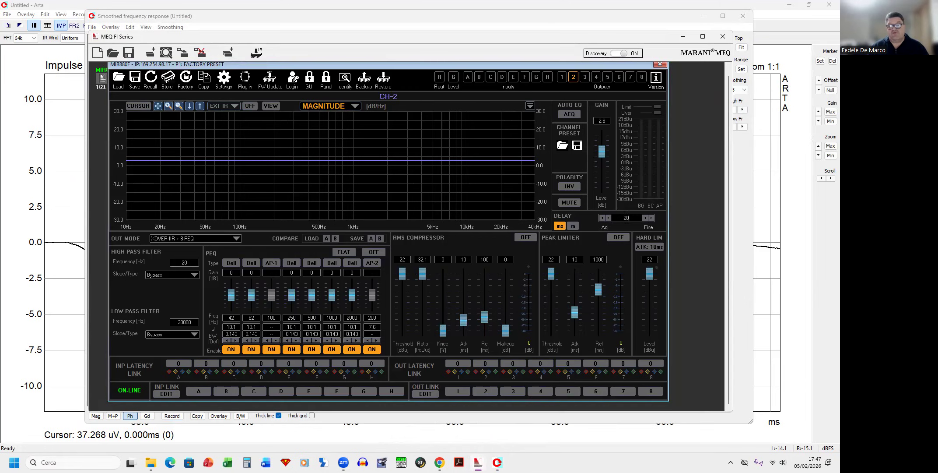
double_click(633, 215)
type("21")
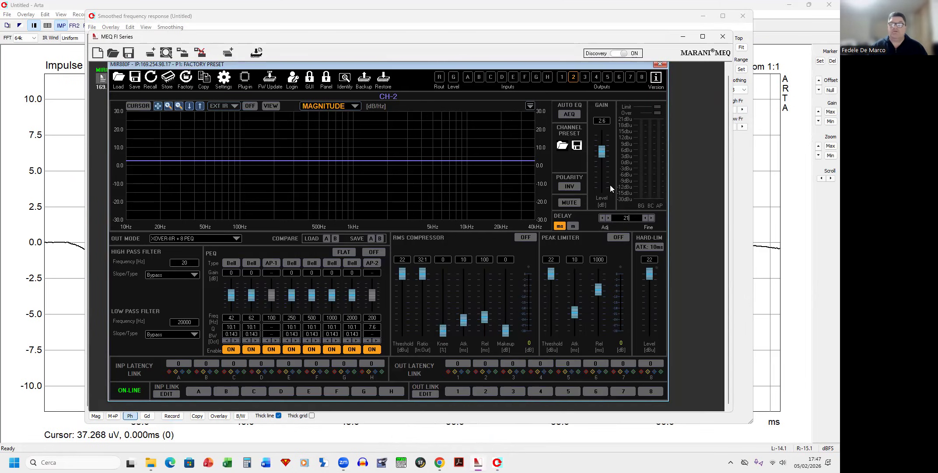
left_click(576, 189)
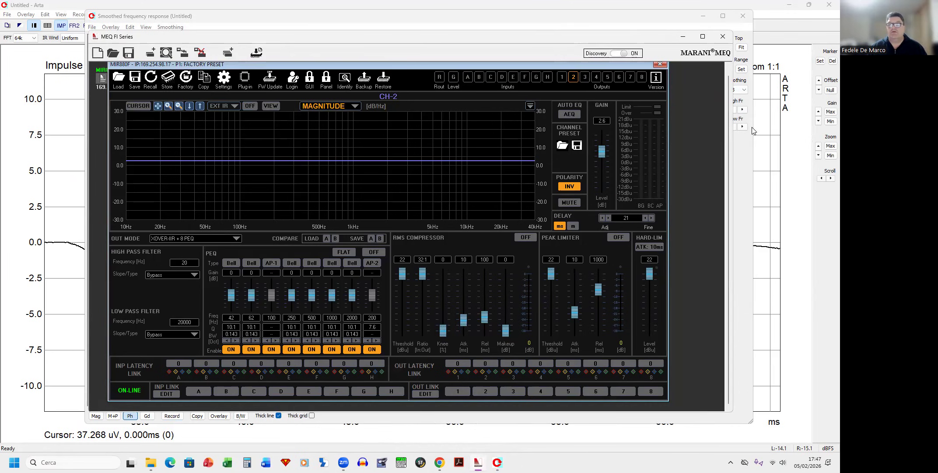
left_click(770, 150)
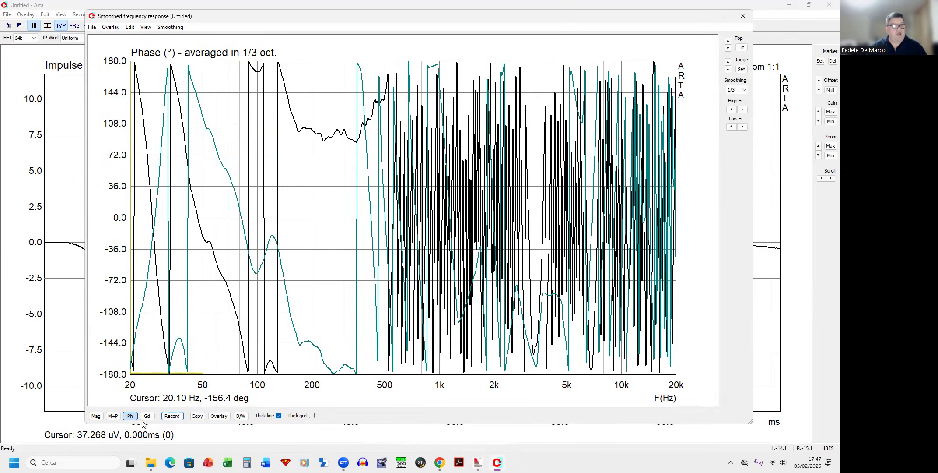
Step: Record a new sweep impulse response to compare the phase against the overlay
left_click(171, 416)
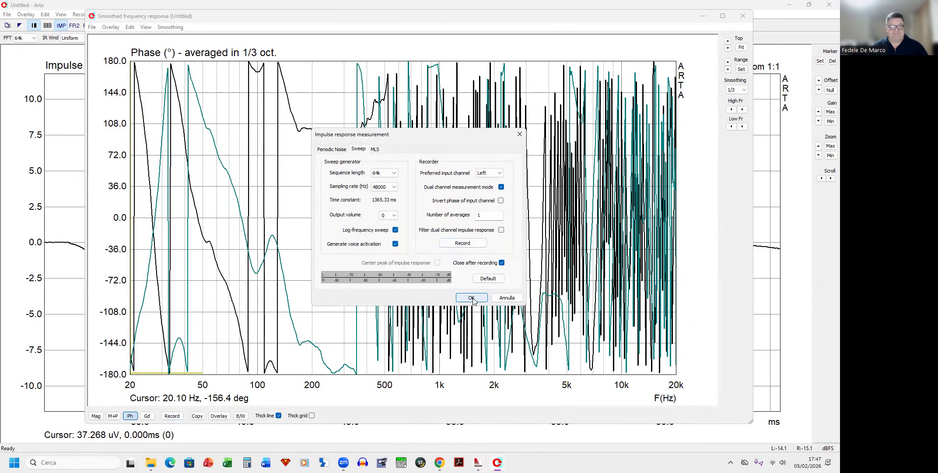
left_click(463, 244)
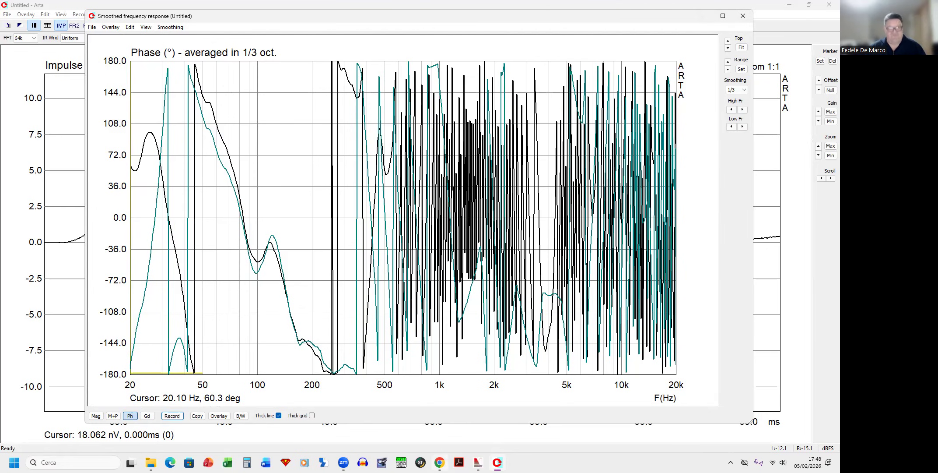
mouse_move(440, 462)
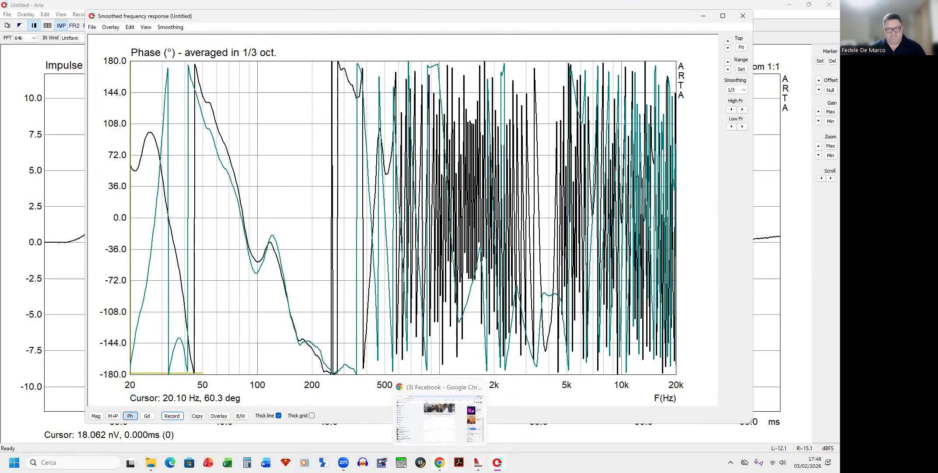
mouse_move(497, 462)
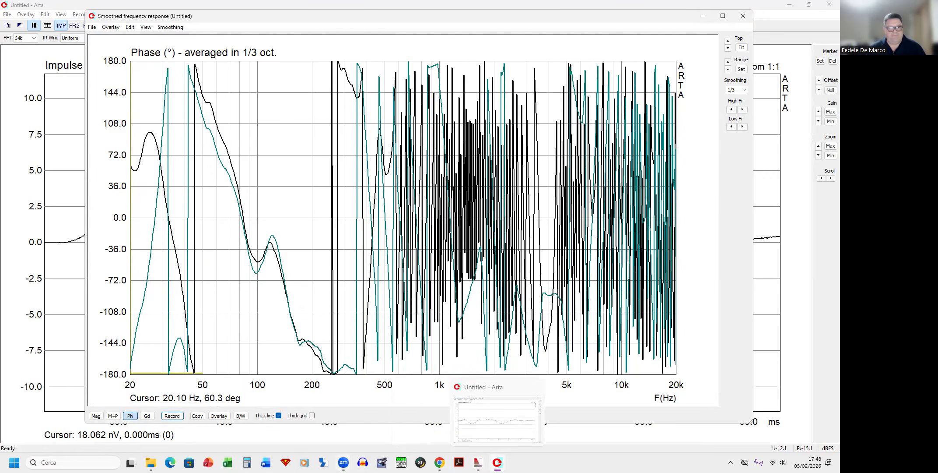
mouse_move(344, 462)
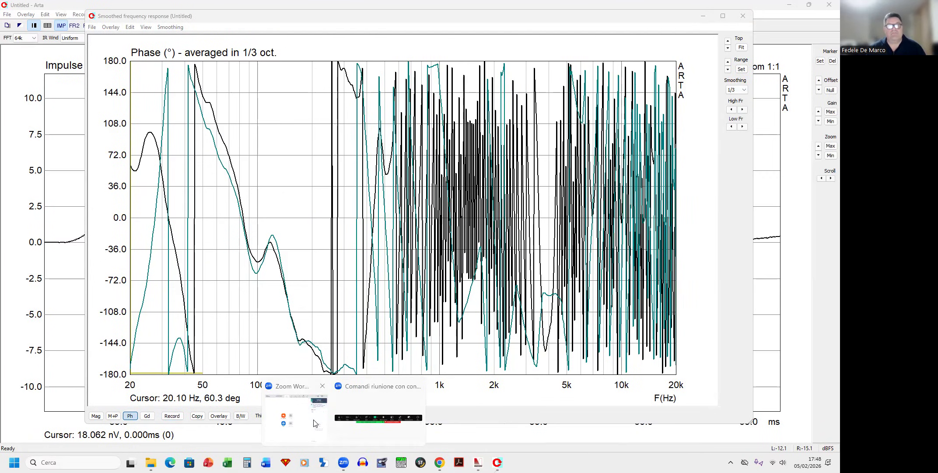
left_click(314, 422)
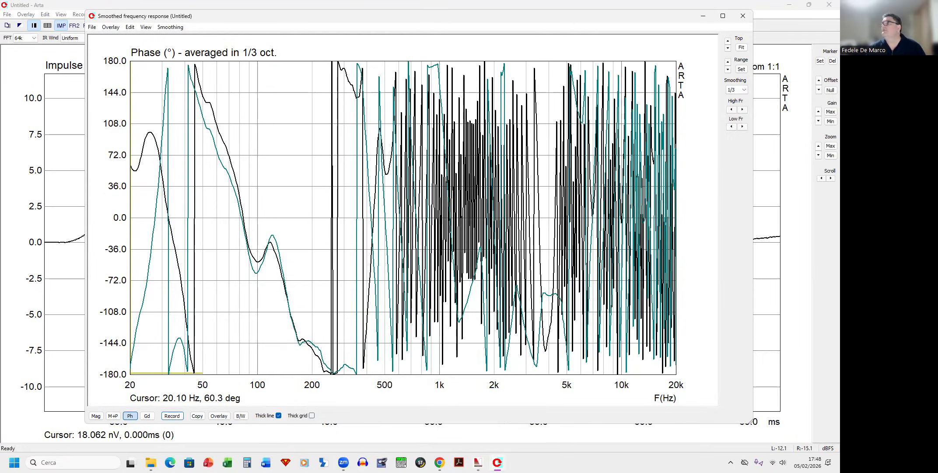